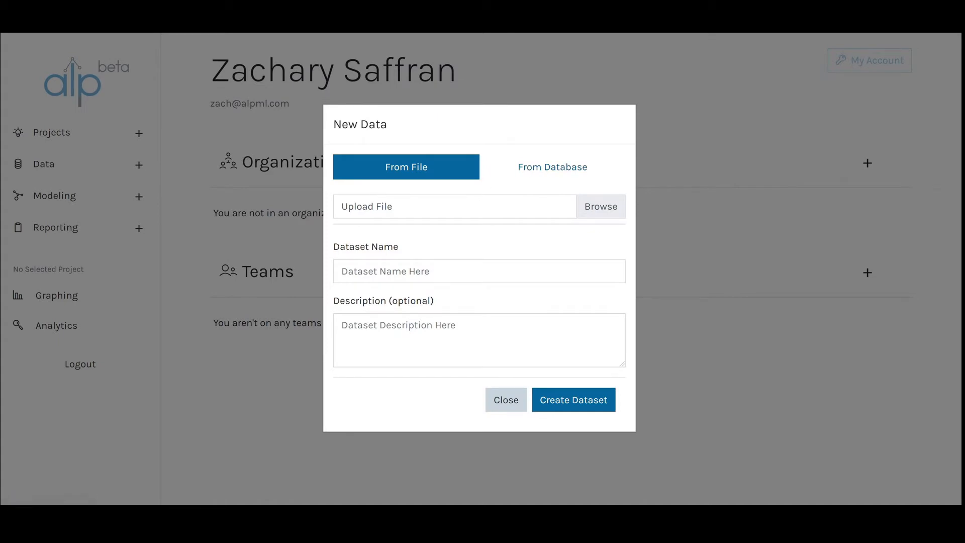
# - Create a dataset named Housing Prices from the file house_prices_train.csv
pyautogui.moveTo(707, 280); pyautogui.dragTo(467, 205)
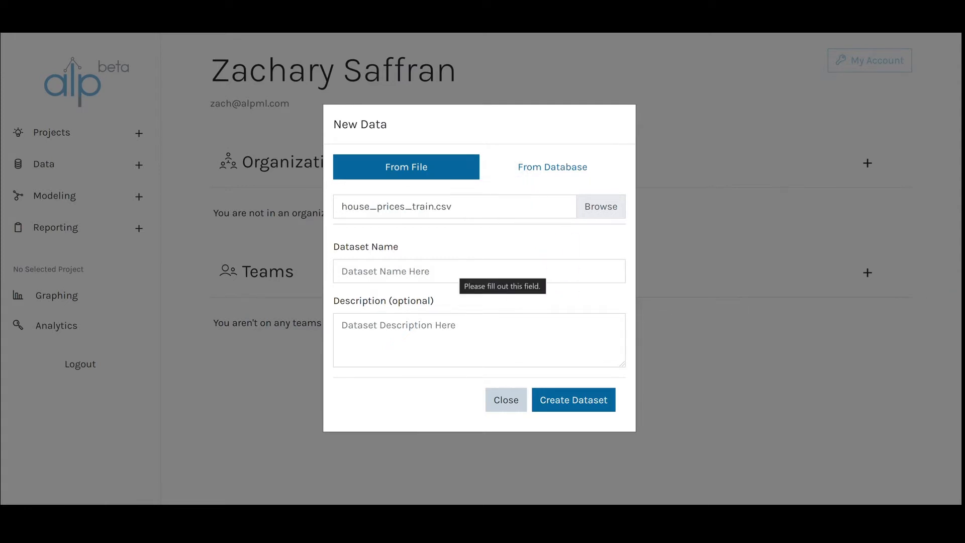
pyautogui.click(459, 270)
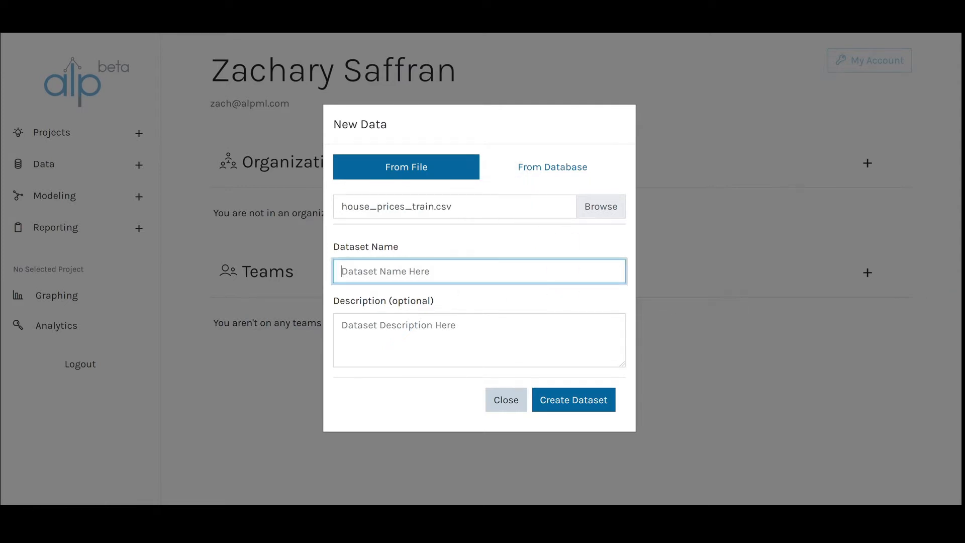
pyautogui.write('Housing Prices')
pyautogui.click(558, 395)
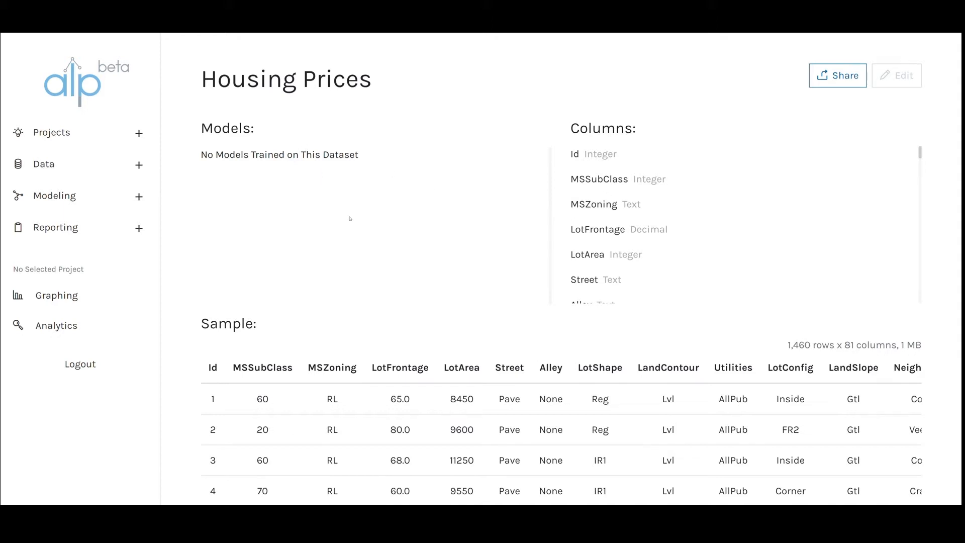
# - Start a new model on the Housing Prices dataset with SalePrice as the target variable
pyautogui.scroll(-4, 510, 295)
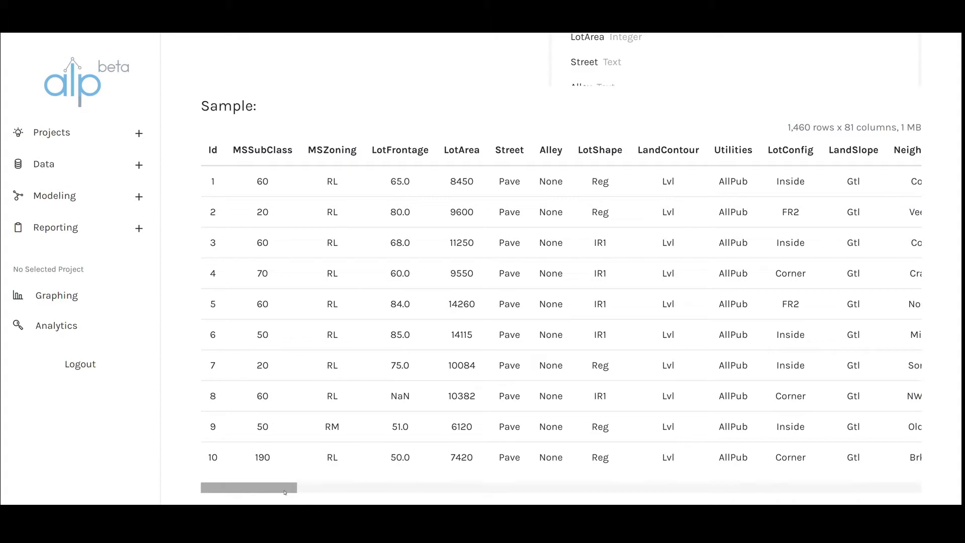
pyautogui.moveTo(285, 492); pyautogui.dragTo(960, 497)
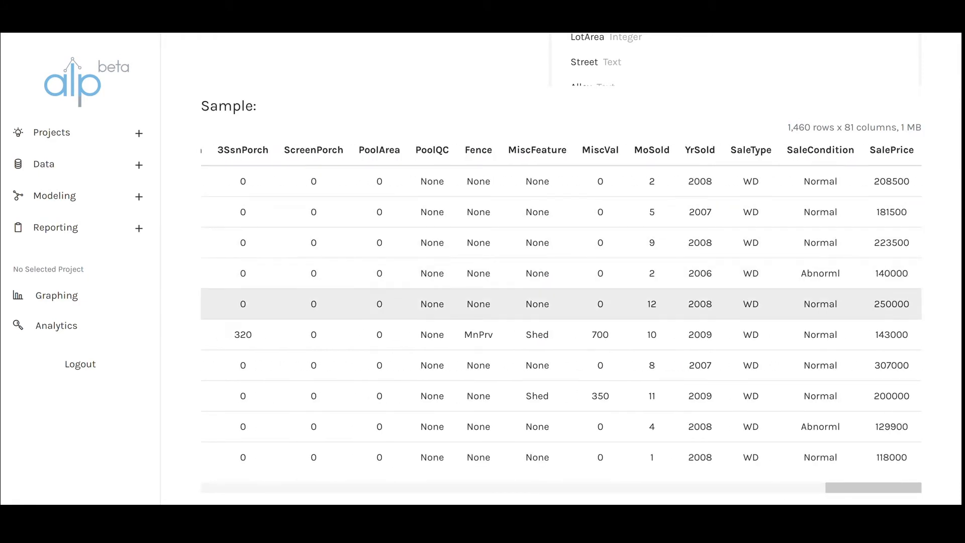
pyautogui.scroll(5, 561, 304)
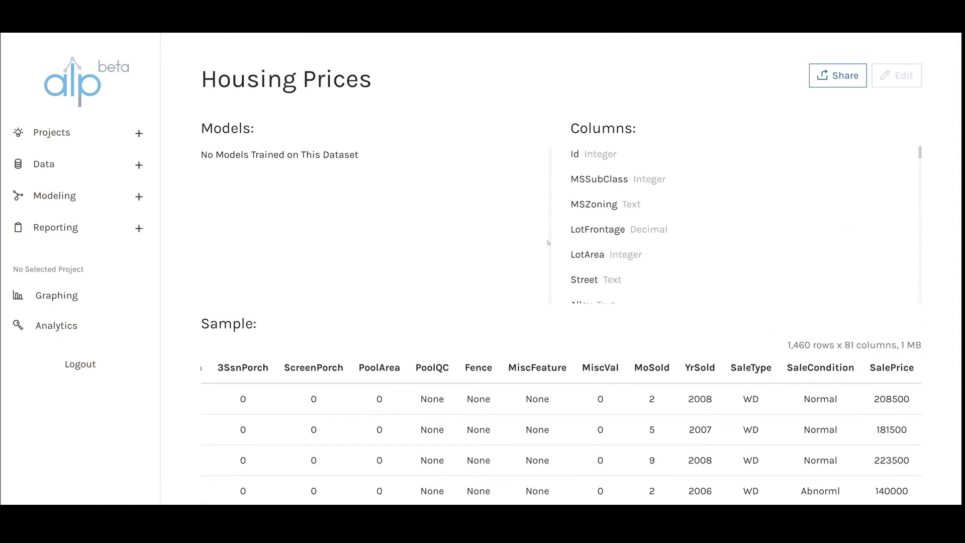
pyautogui.click(139, 197)
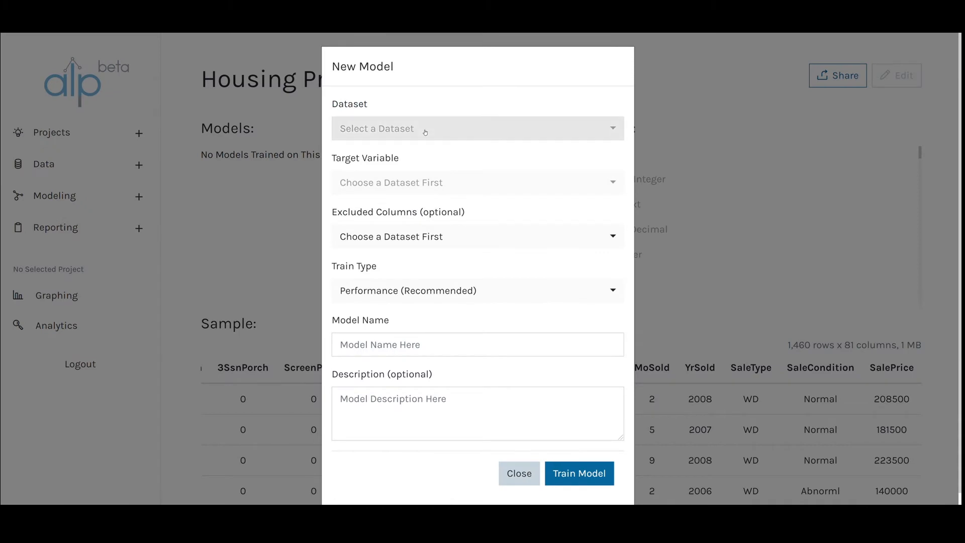
pyautogui.click(426, 132)
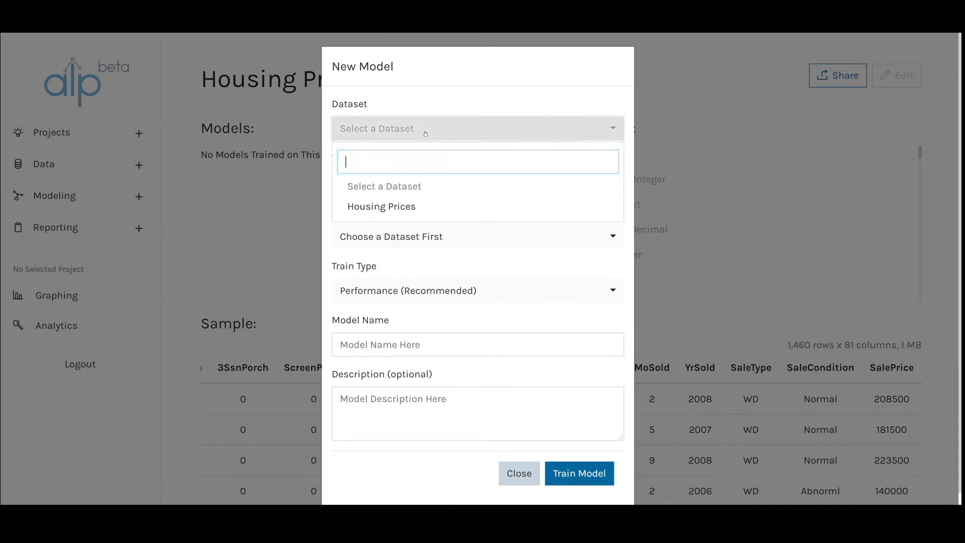
pyautogui.click(428, 210)
pyautogui.click(426, 184)
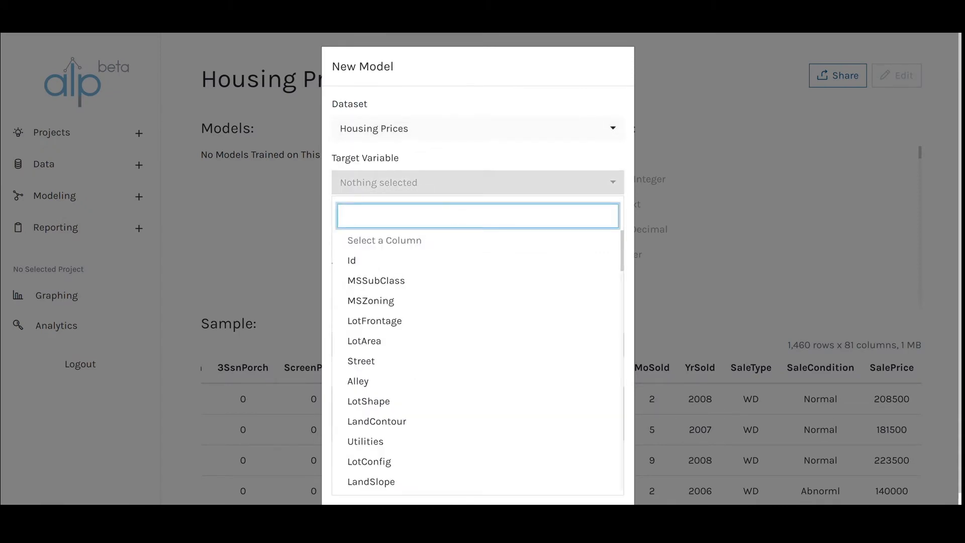
pyautogui.write('sale')
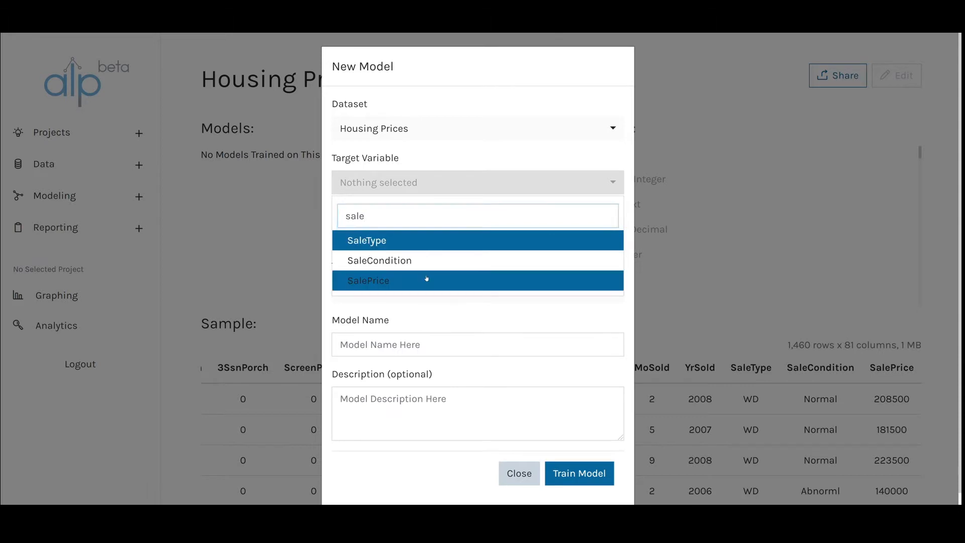
pyautogui.click(426, 279)
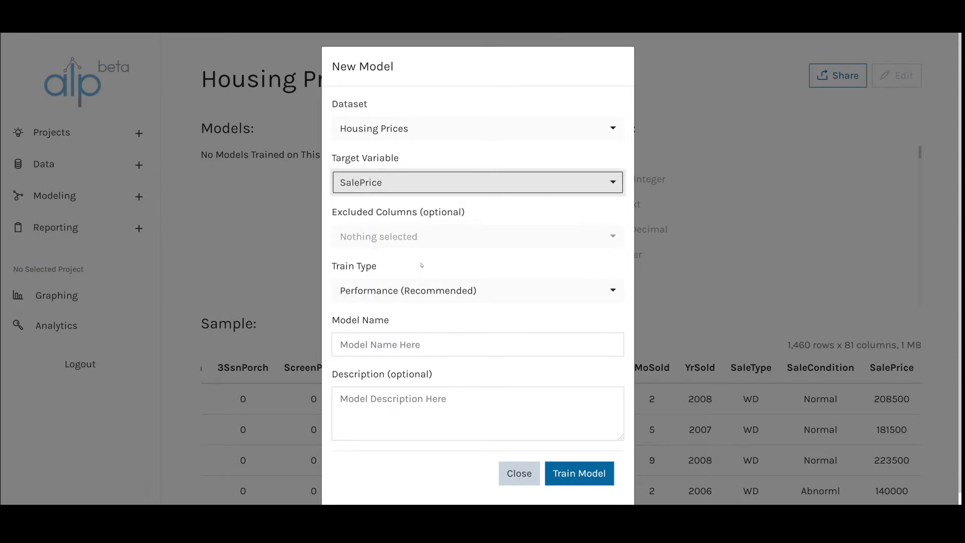
# - Exclude the Id column from the model and keep the train type Performance (Recommended)
pyautogui.click(413, 234)
pyautogui.click(419, 315)
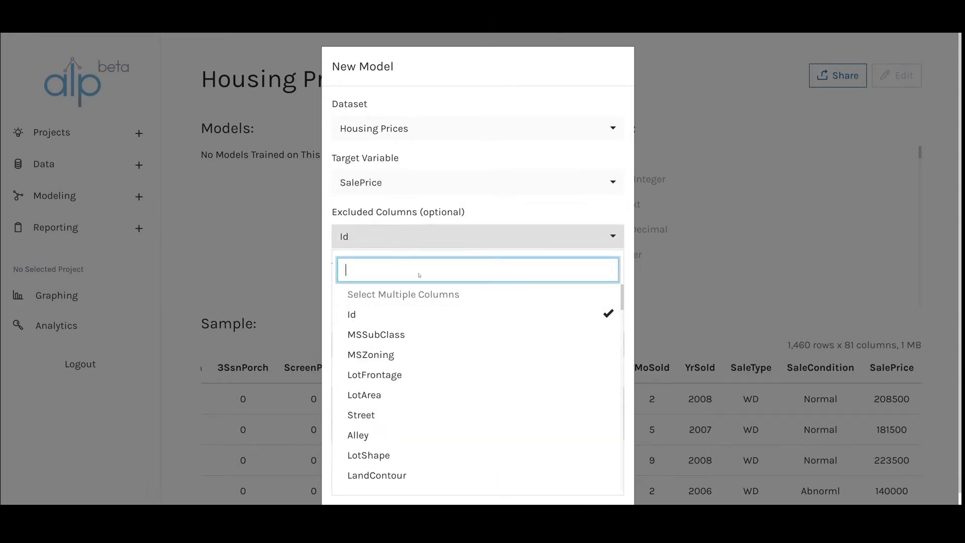
pyautogui.click(422, 240)
pyautogui.click(422, 287)
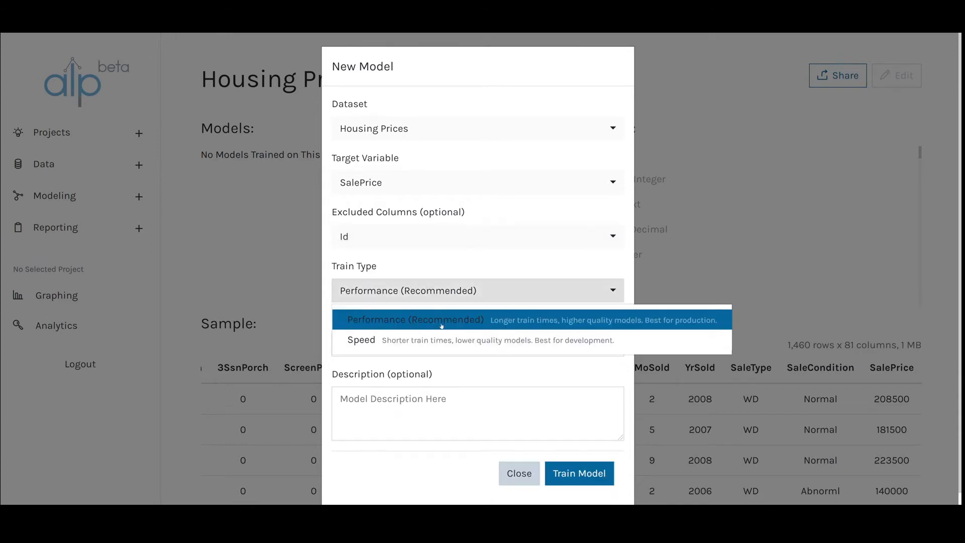
pyautogui.click(445, 298)
# - Name the model House Sale Prices and train it
pyautogui.click(443, 344)
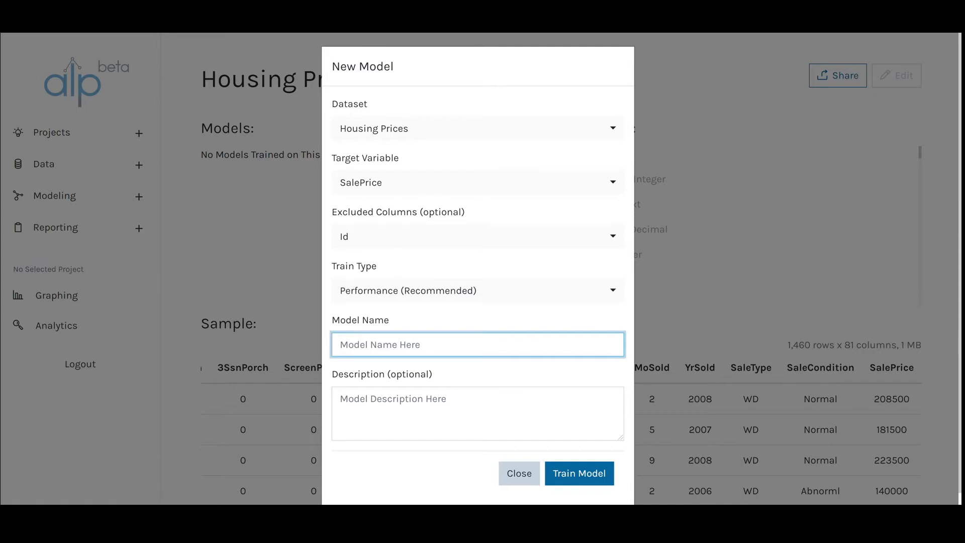
pyautogui.write('House Sale Prices')
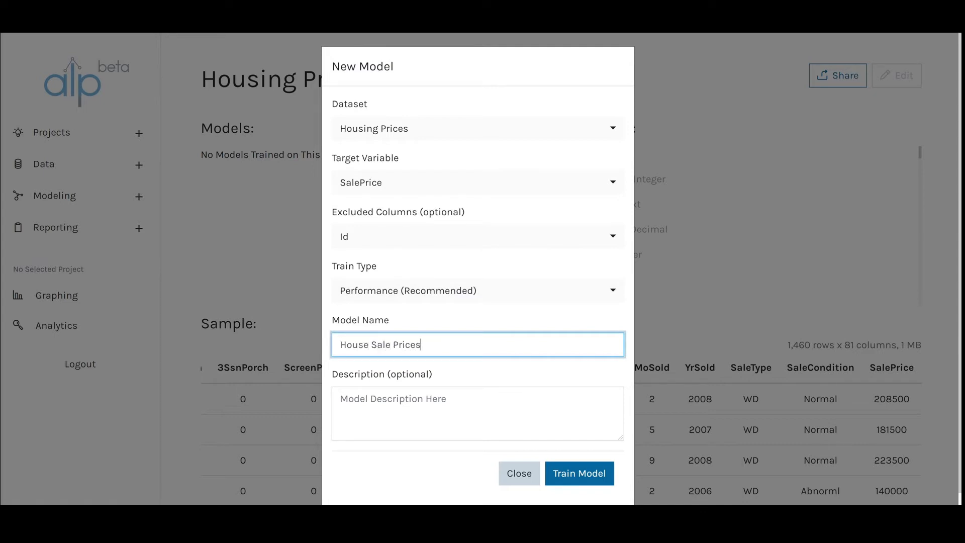
pyautogui.click(581, 474)
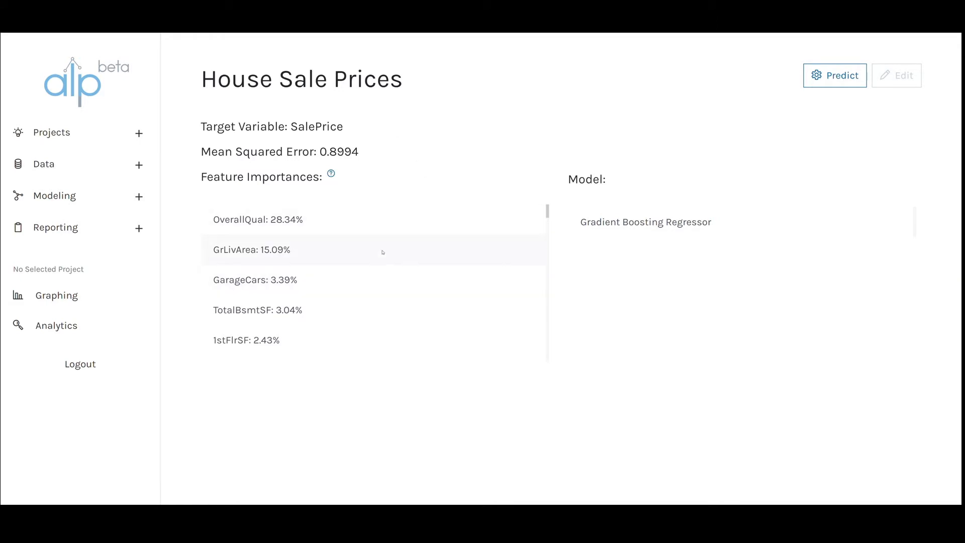
# - Run predictions with the House Sale Prices model on the file house_prices_test.csv
pyautogui.scroll(-1, 381, 255)
pyautogui.scroll(1, 379, 259)
pyautogui.click(839, 76)
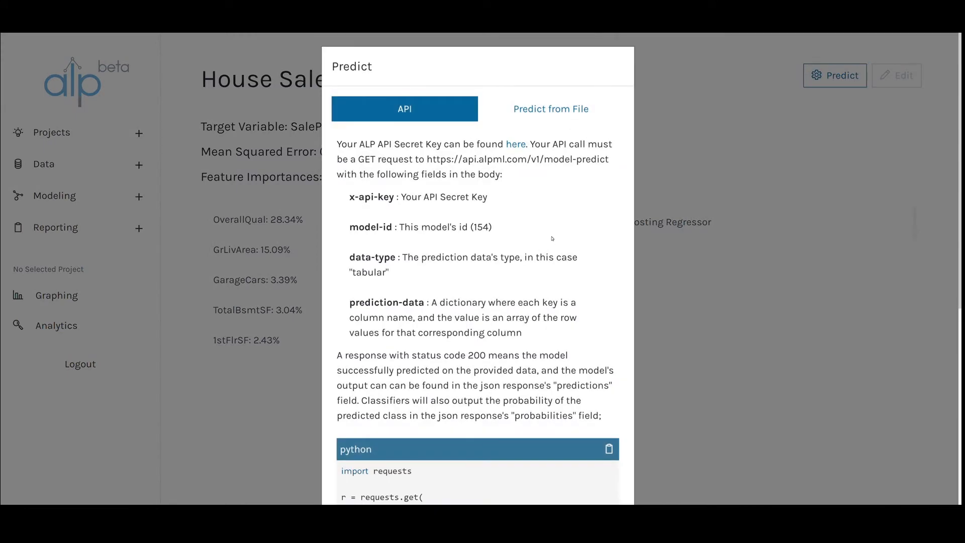
pyautogui.click(564, 117)
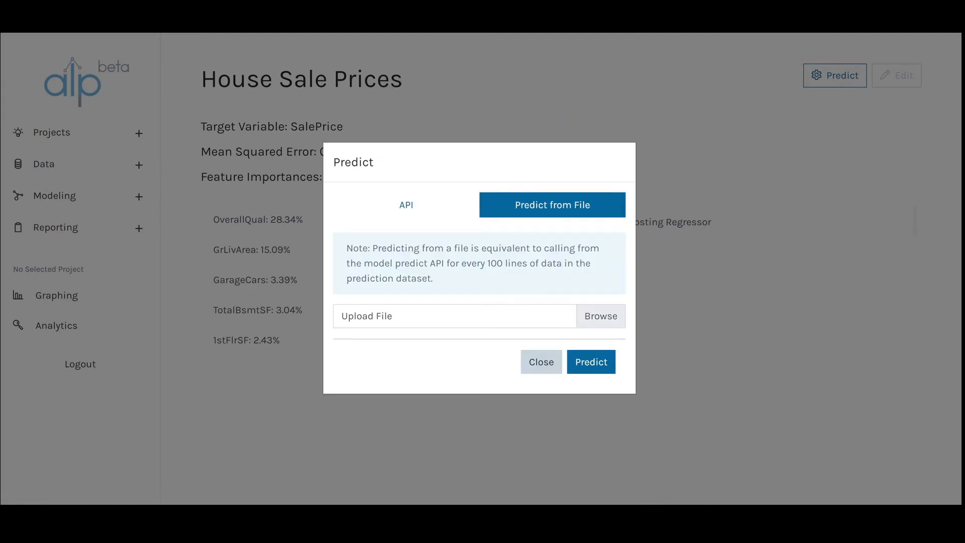
pyautogui.moveTo(854, 352); pyautogui.dragTo(495, 320)
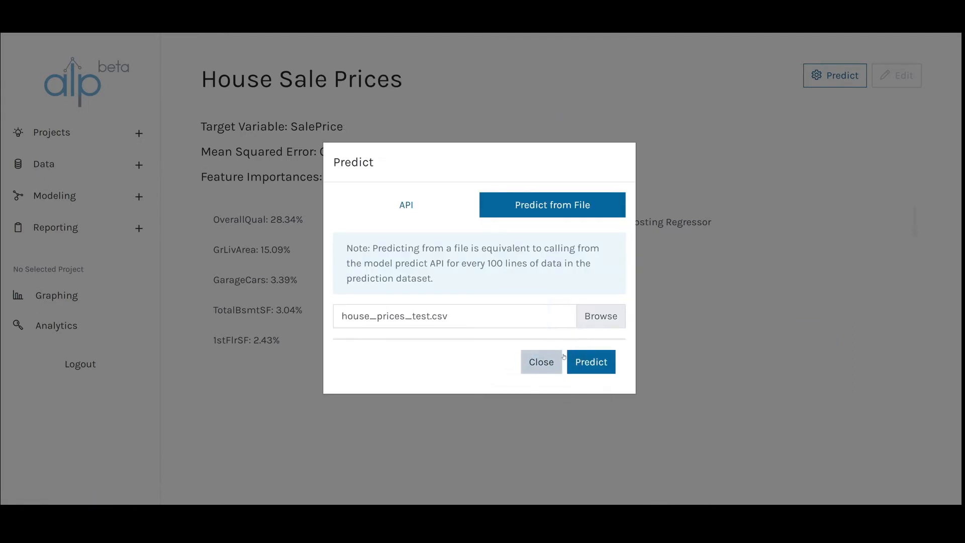
pyautogui.click(587, 364)
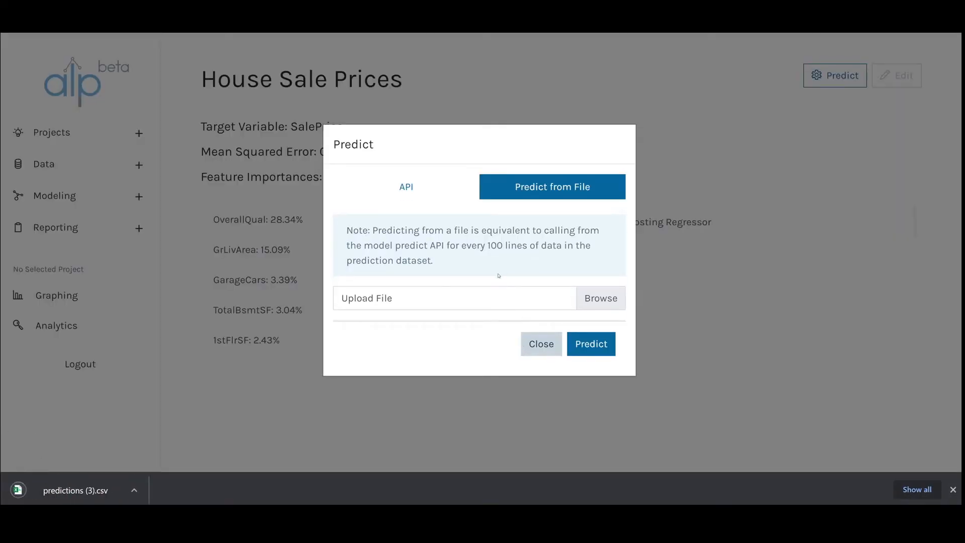
# - Open the downloaded predictions CSV in Excel to review the predicted sale prices, and return to the model page
pyautogui.click(114, 481)
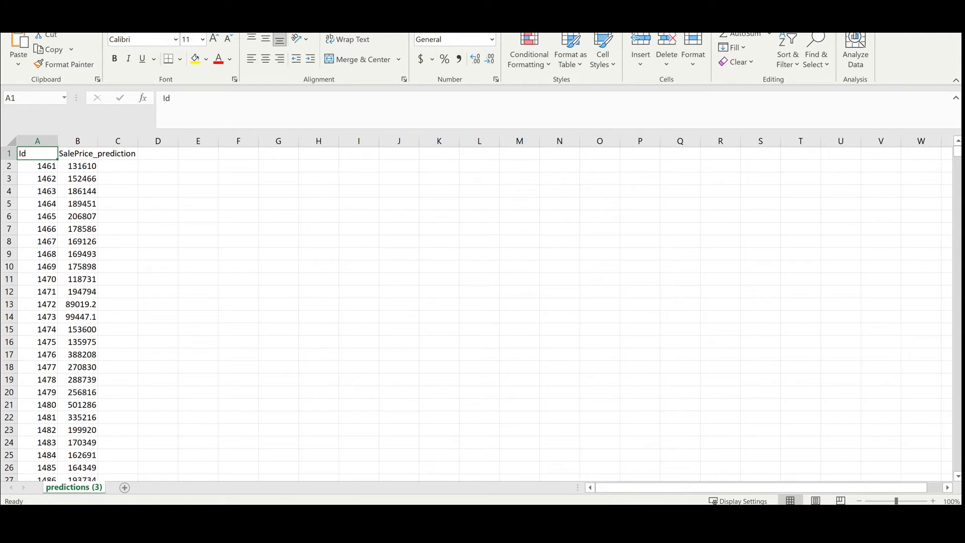
pyautogui.scroll(-8, 482, 311)
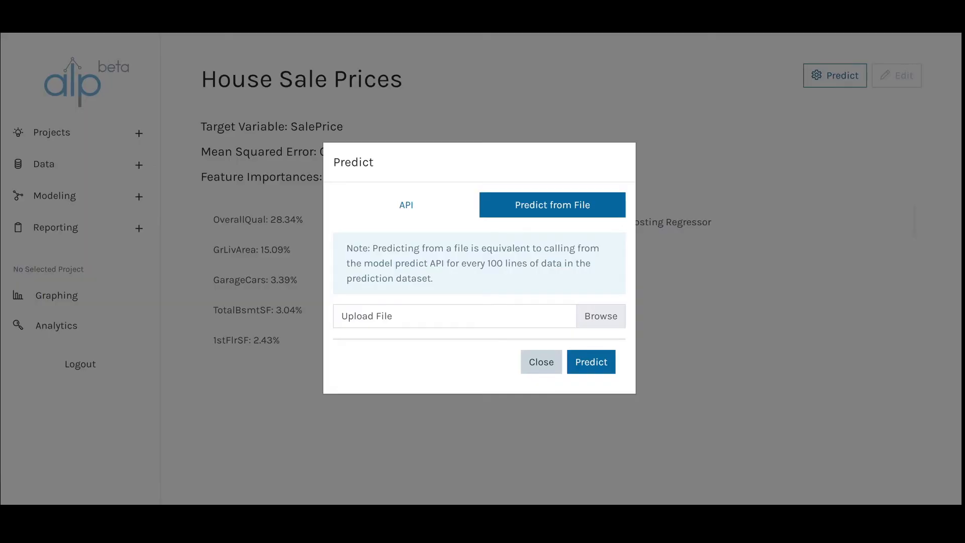
pyautogui.click(541, 362)
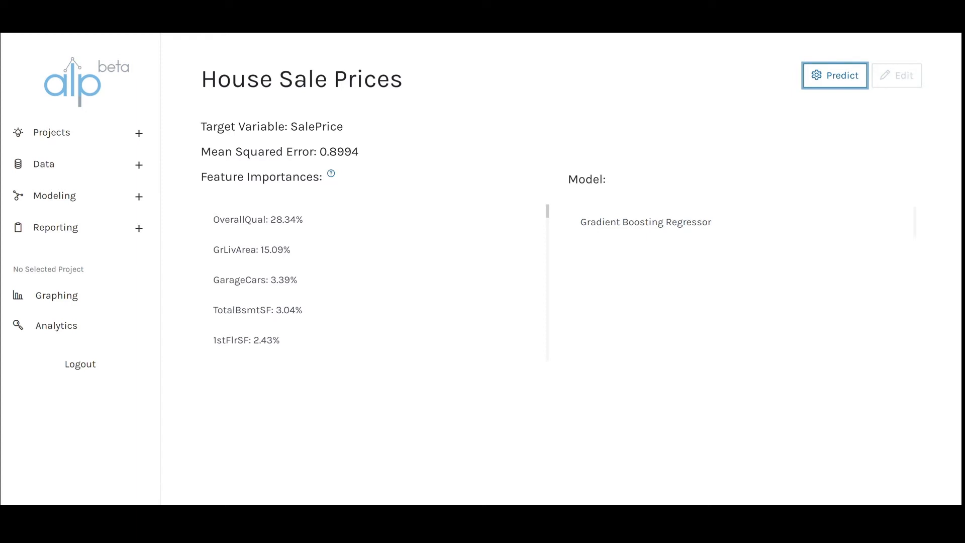
# - Create a new project named Housing Project
pyautogui.click(139, 134)
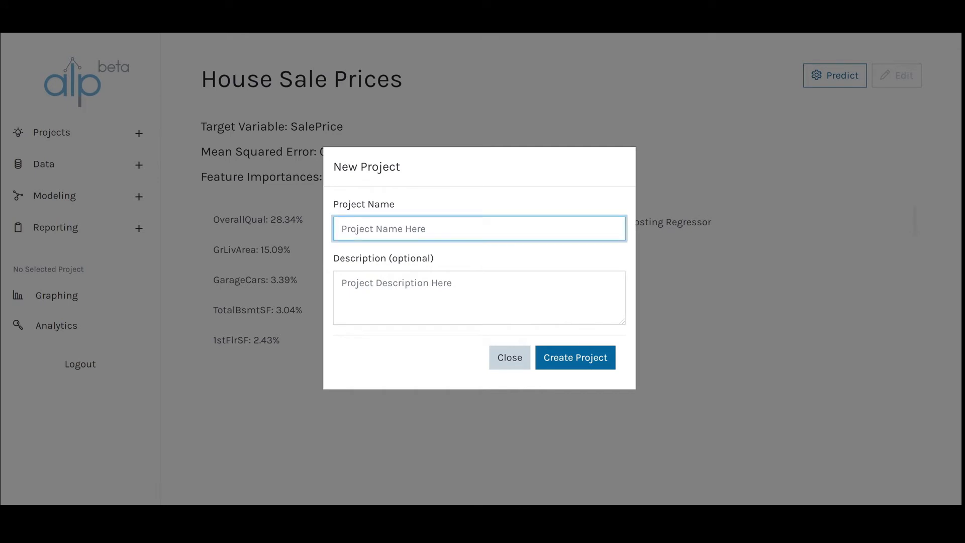
pyautogui.write('Housing Project')
pyautogui.click(583, 360)
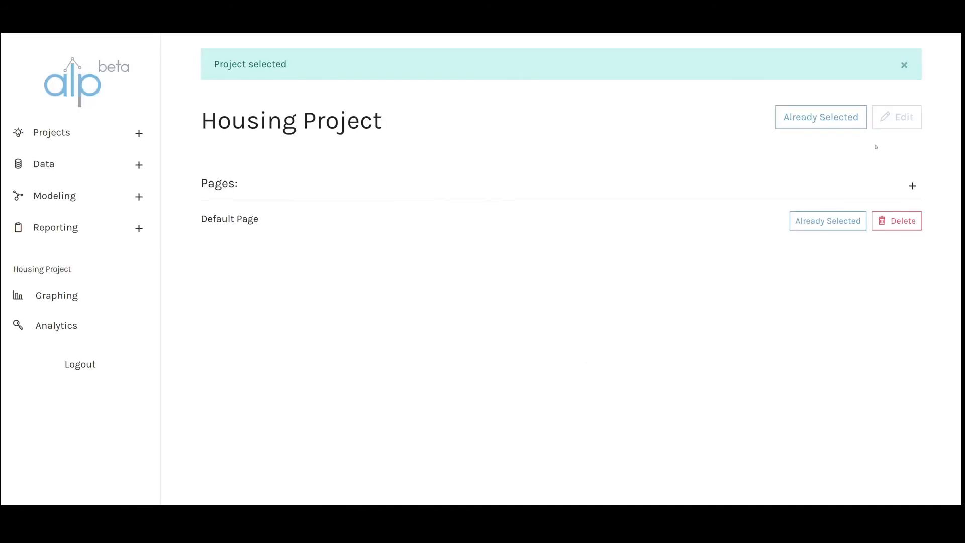
# - Add a page named Exploration to Housing Project
pyautogui.click(913, 186)
pyautogui.write('E')
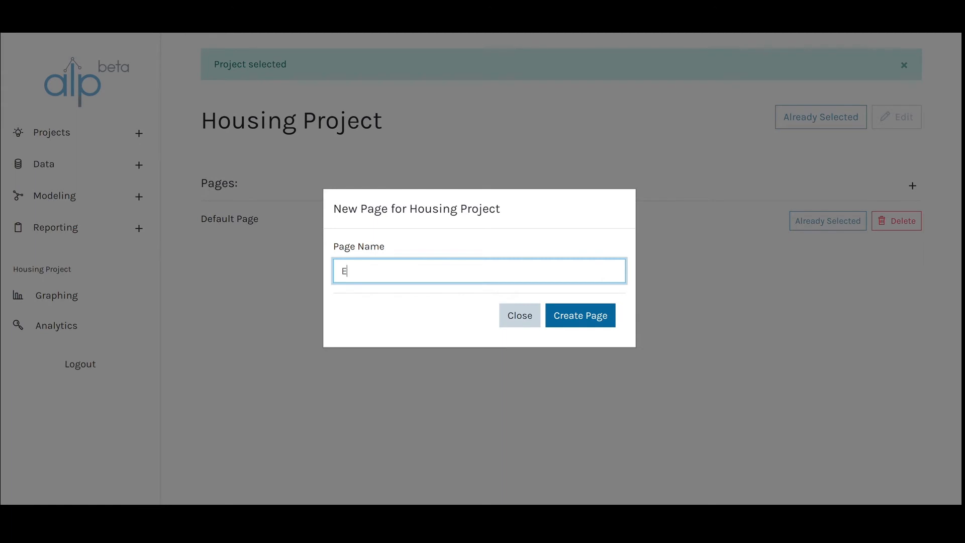
pyautogui.write('xploration')
pyautogui.click(565, 316)
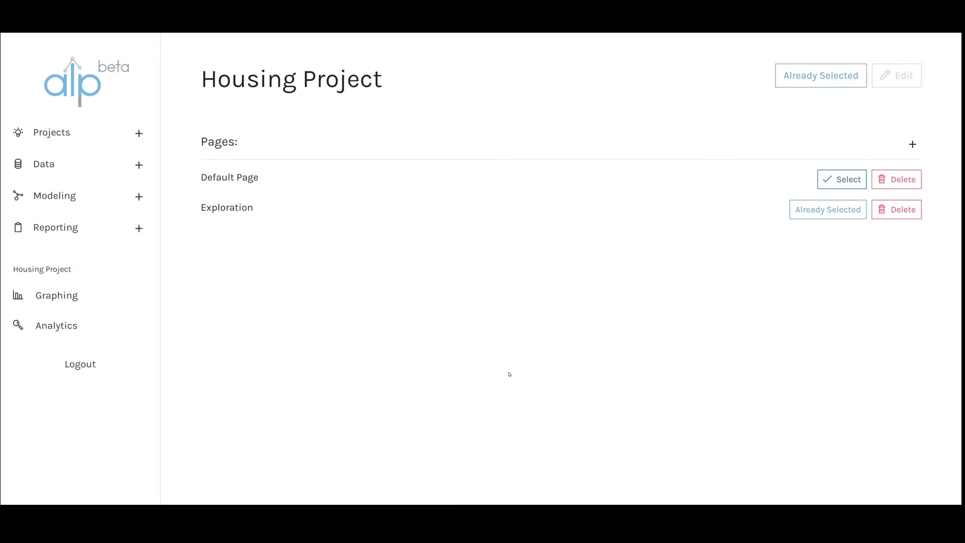
# - Create a new graph on the Exploration page using the Housing Prices dataset
pyautogui.click(117, 300)
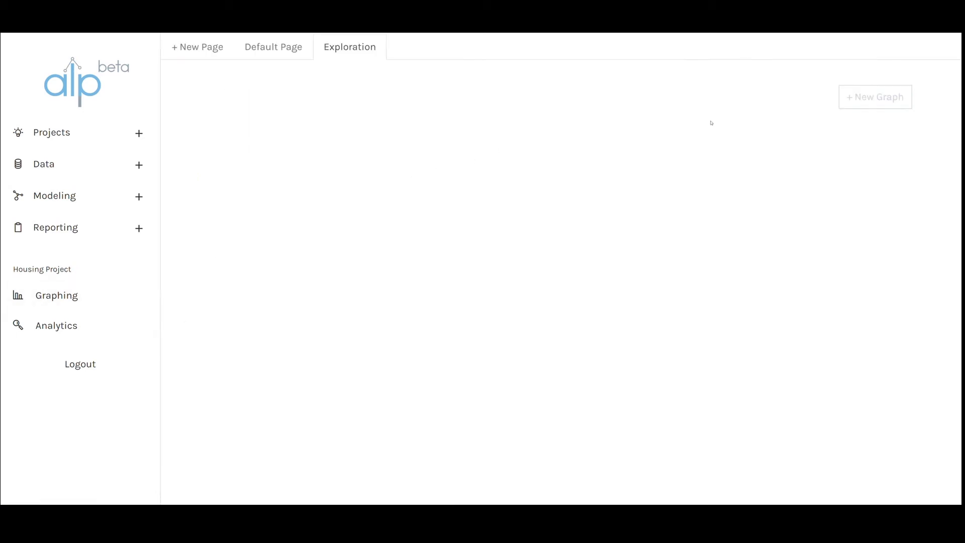
pyautogui.click(875, 97)
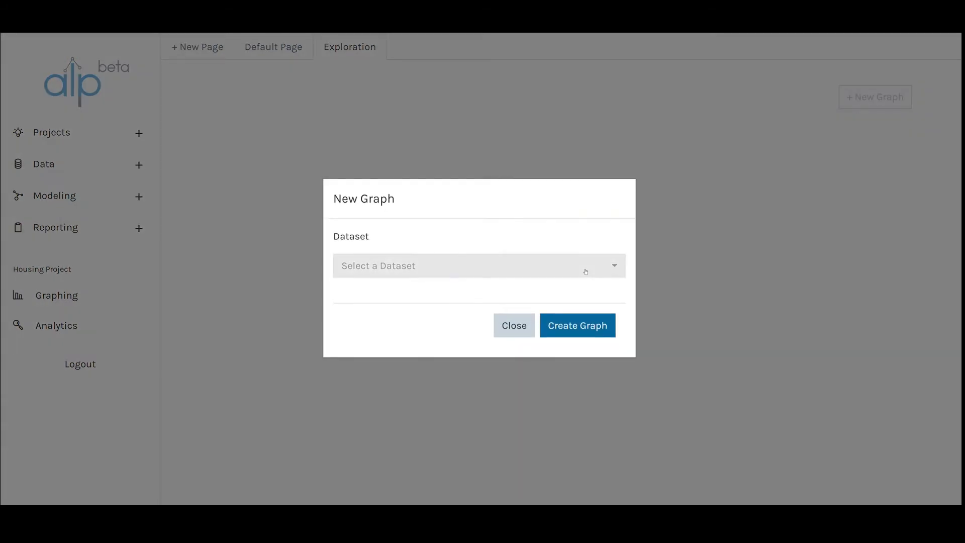
pyautogui.click(586, 271)
pyautogui.click(538, 347)
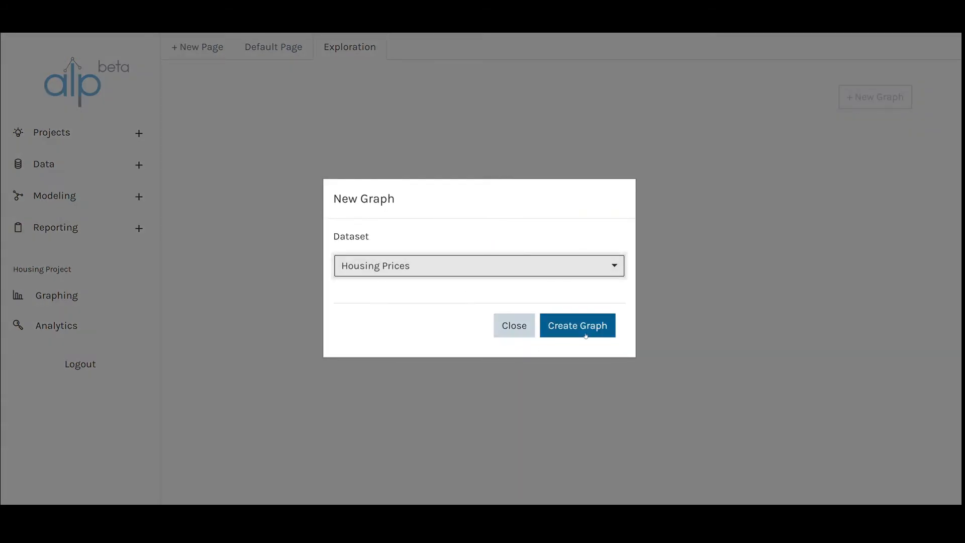
pyautogui.click(586, 335)
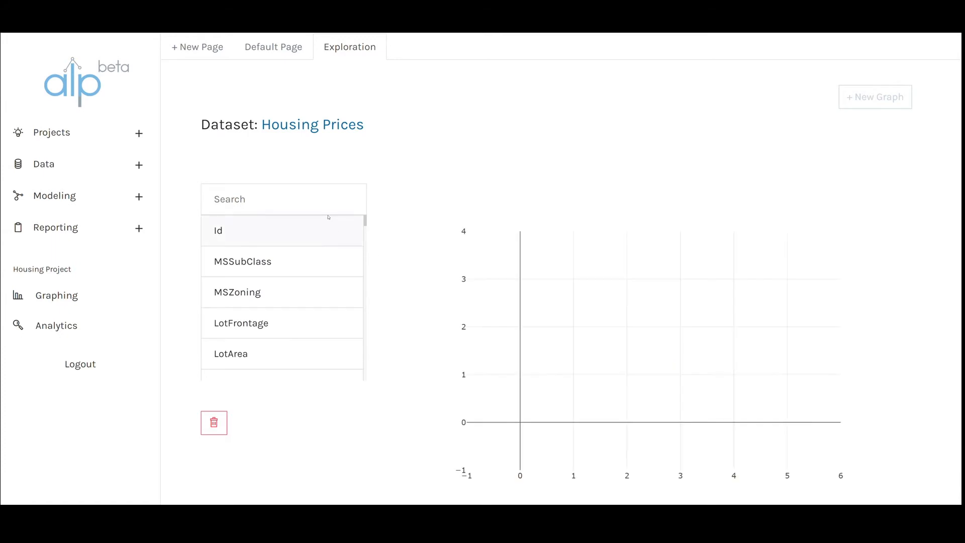
# - Find the OverallQual column and assign it to the graph's x axis
pyautogui.click(327, 207)
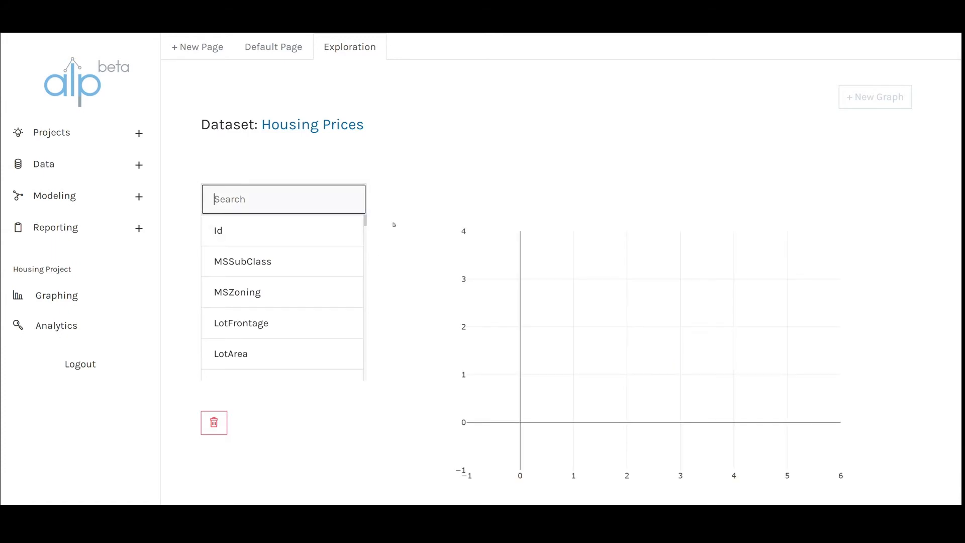
pyautogui.write('over')
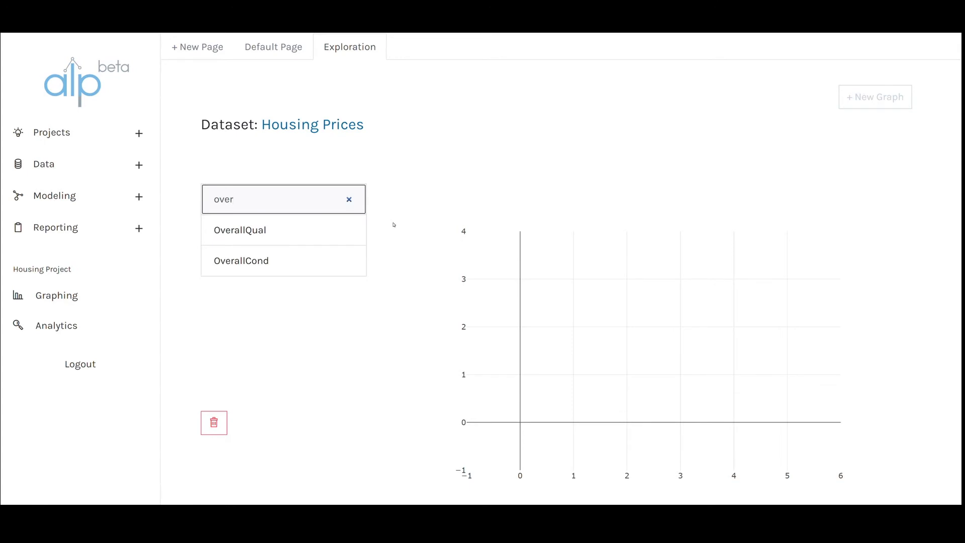
pyautogui.moveTo(342, 223)
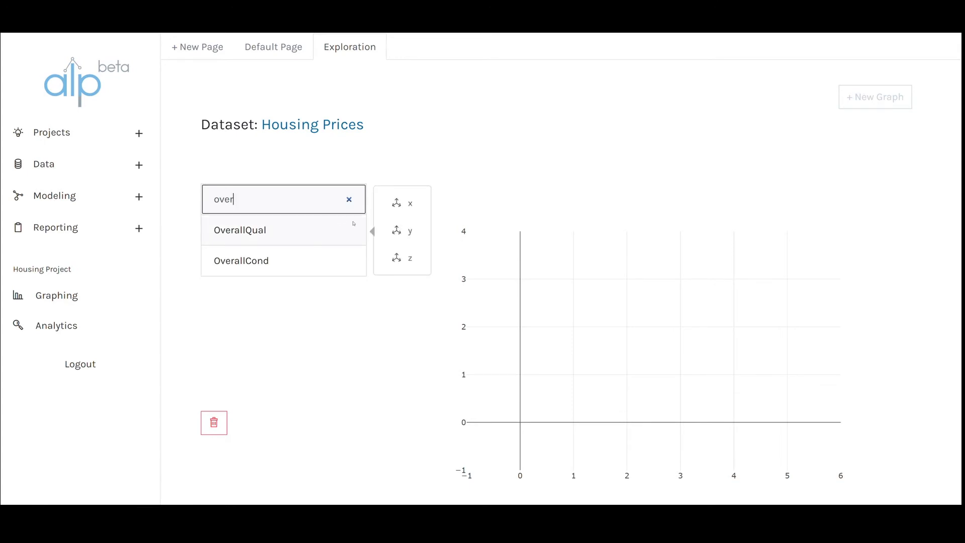
pyautogui.click(401, 203)
pyautogui.click(349, 200)
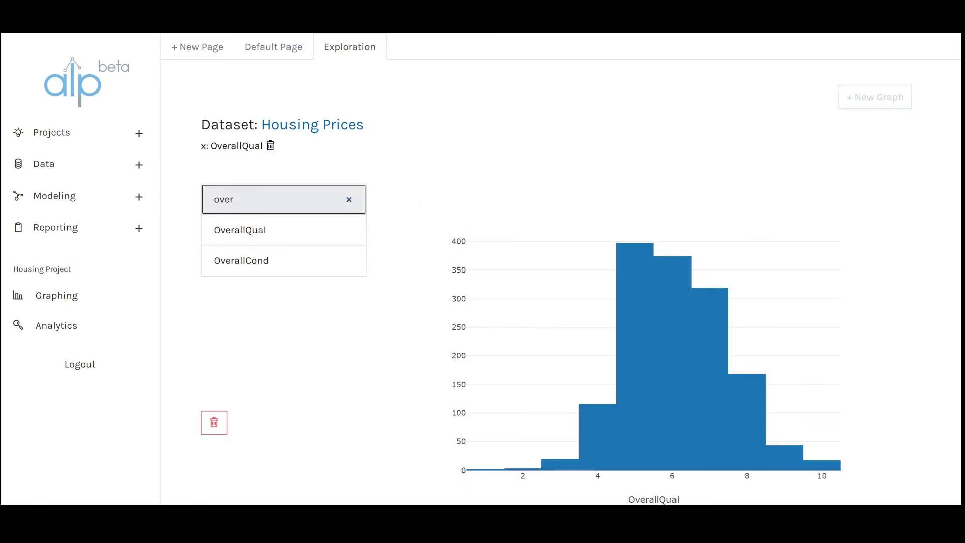
# - Find the SalePrice column and assign it to the y axis of the OverallQual graph
pyautogui.write('sale')
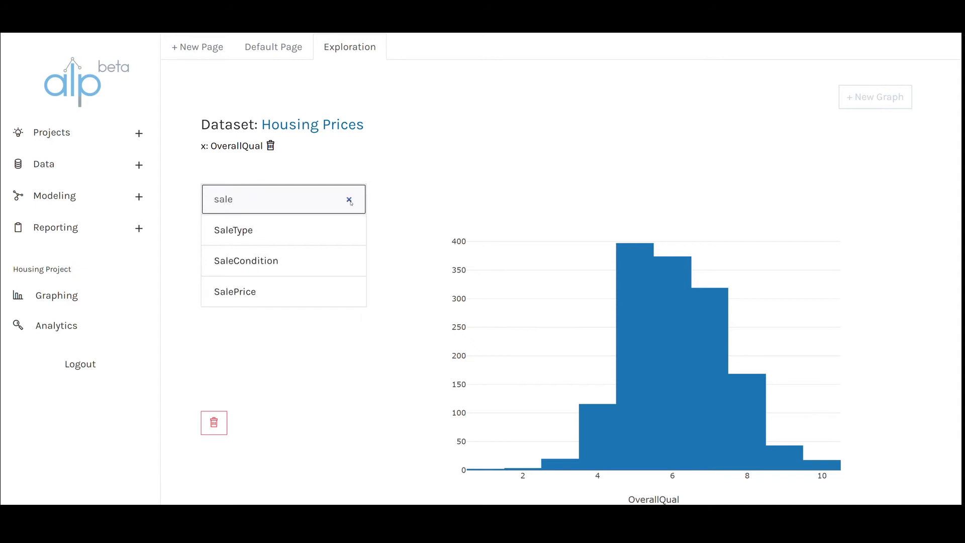
pyautogui.moveTo(333, 293)
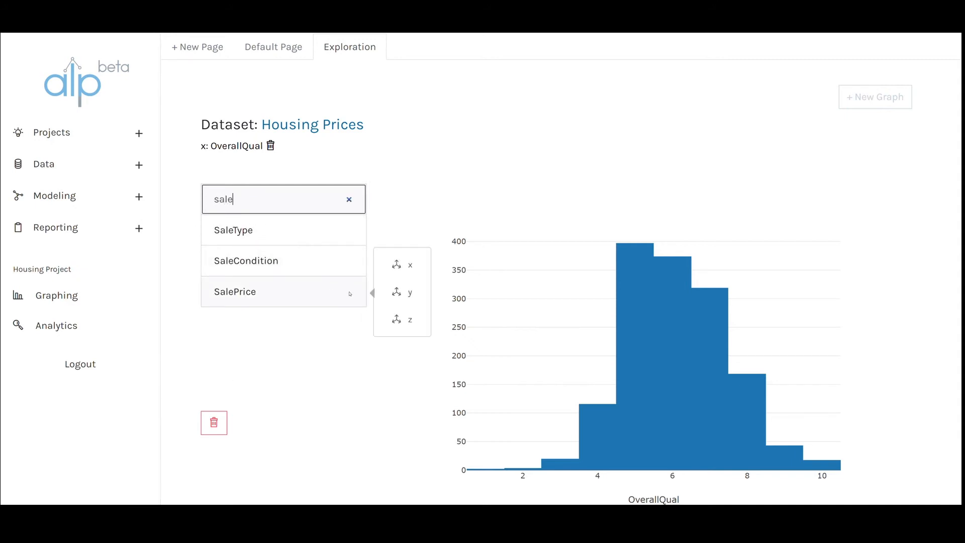
pyautogui.click(388, 295)
pyautogui.scroll(-1, 381, 400)
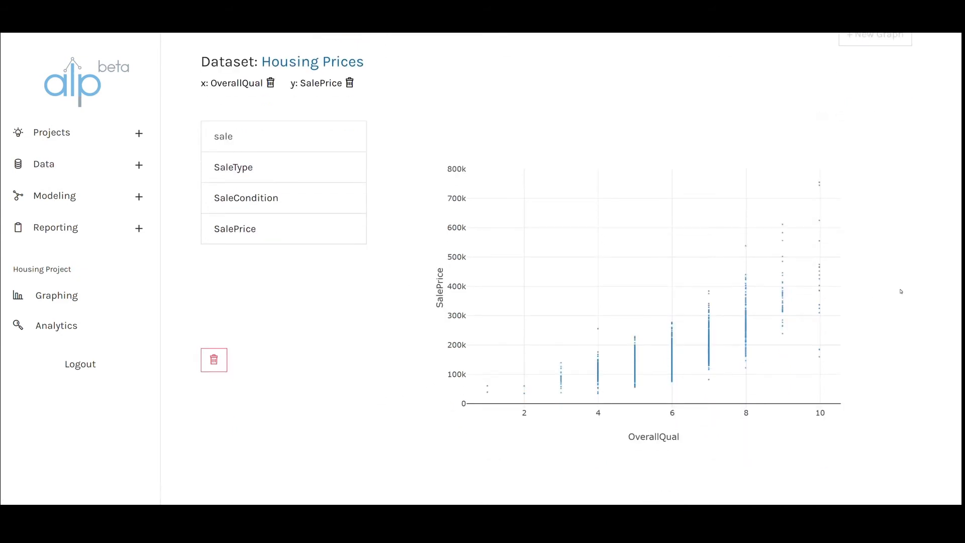
pyautogui.scroll(1, 920, 304)
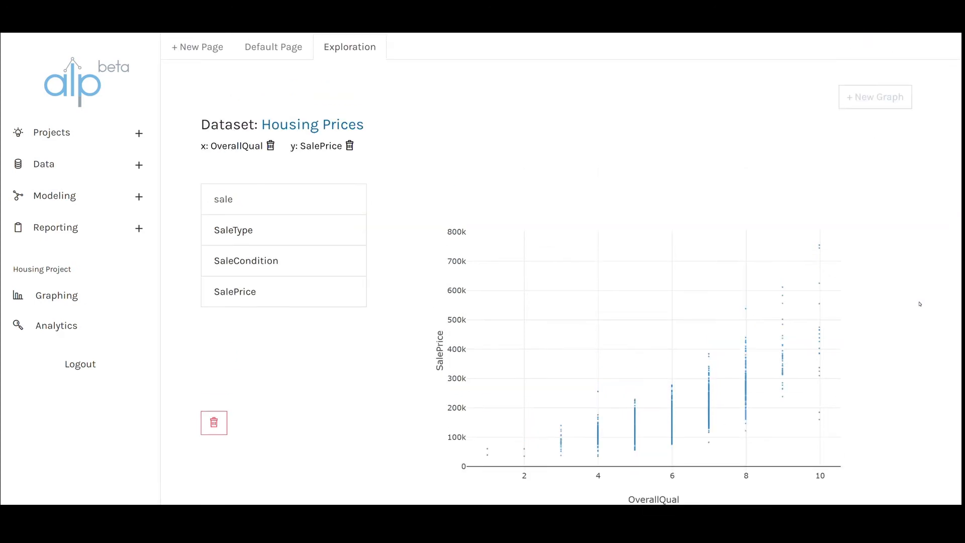
# - Create a second graph on the Exploration page using the Housing Prices dataset
pyautogui.click(889, 100)
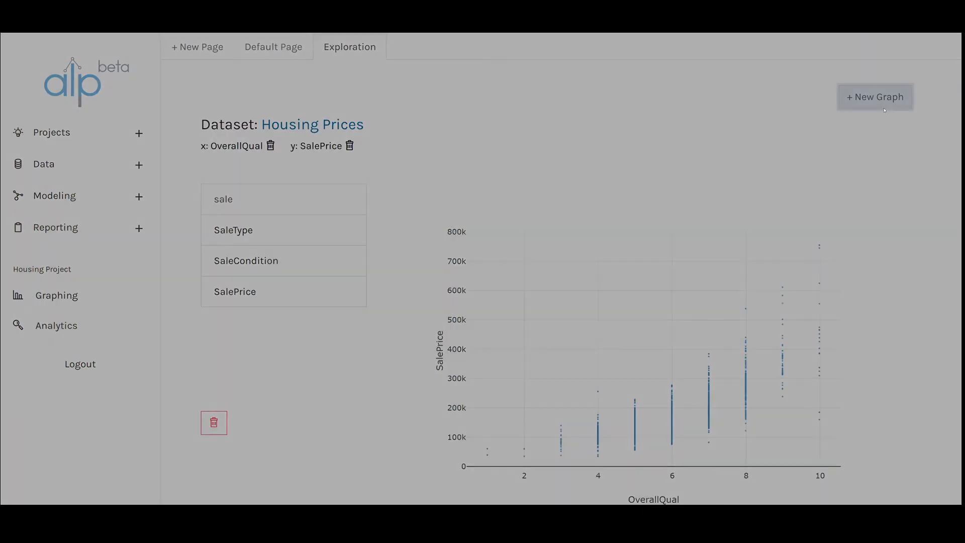
pyautogui.click(557, 265)
pyautogui.click(559, 346)
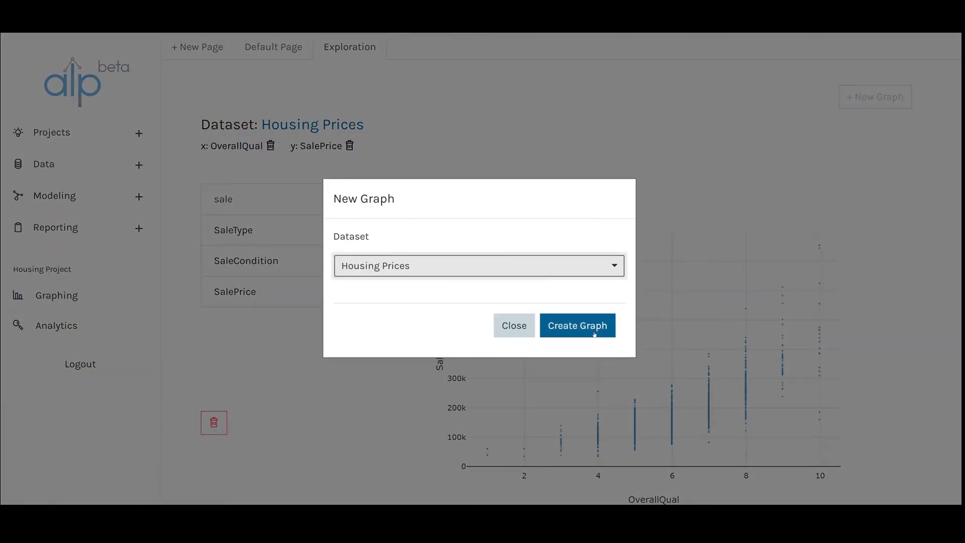
pyautogui.click(578, 324)
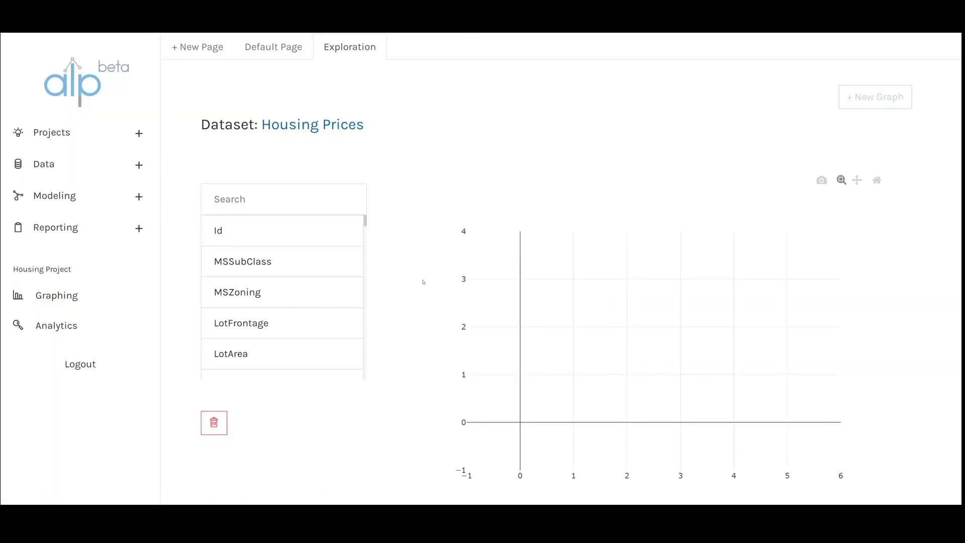
# - Find the GrLivArea column and assign it to the new graph's x axis
pyautogui.click(284, 199)
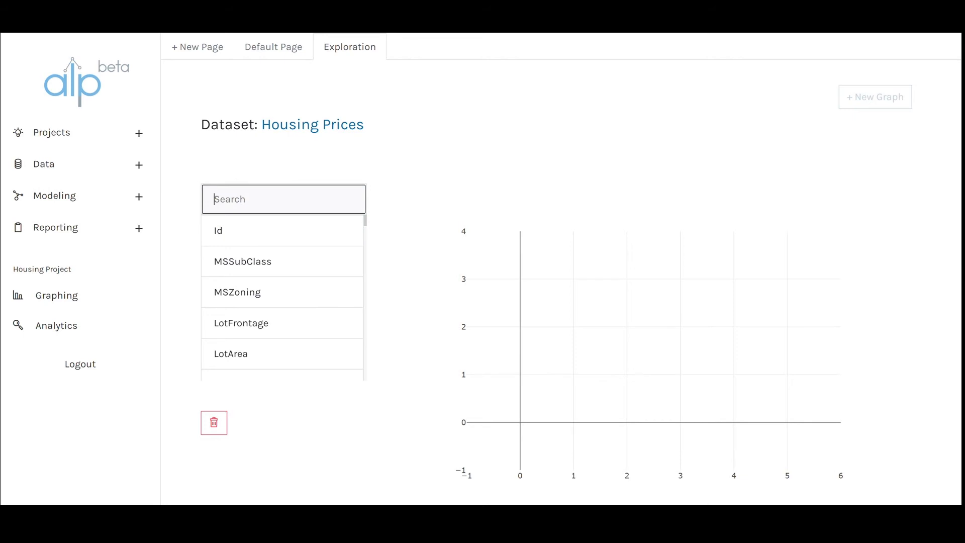
pyautogui.write('liv')
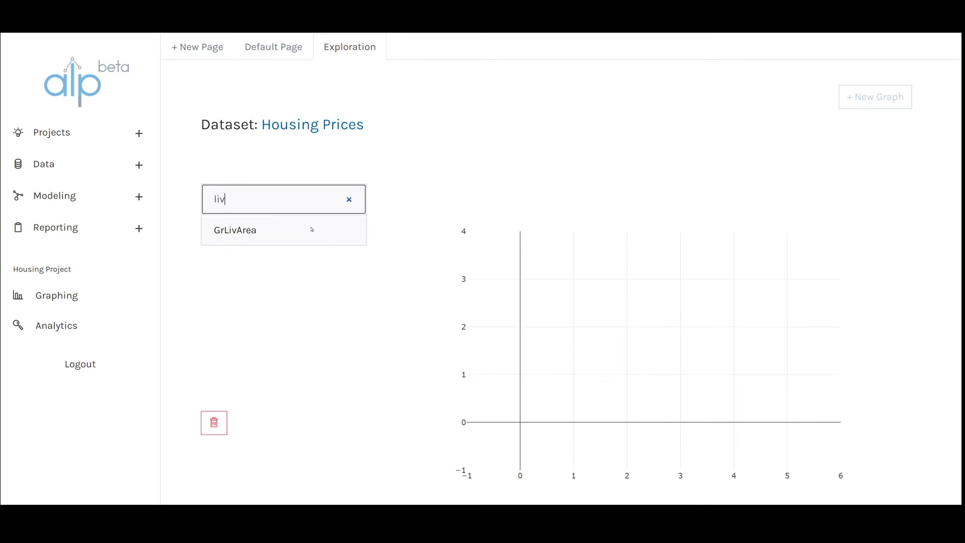
pyautogui.moveTo(310, 228)
pyautogui.click(401, 206)
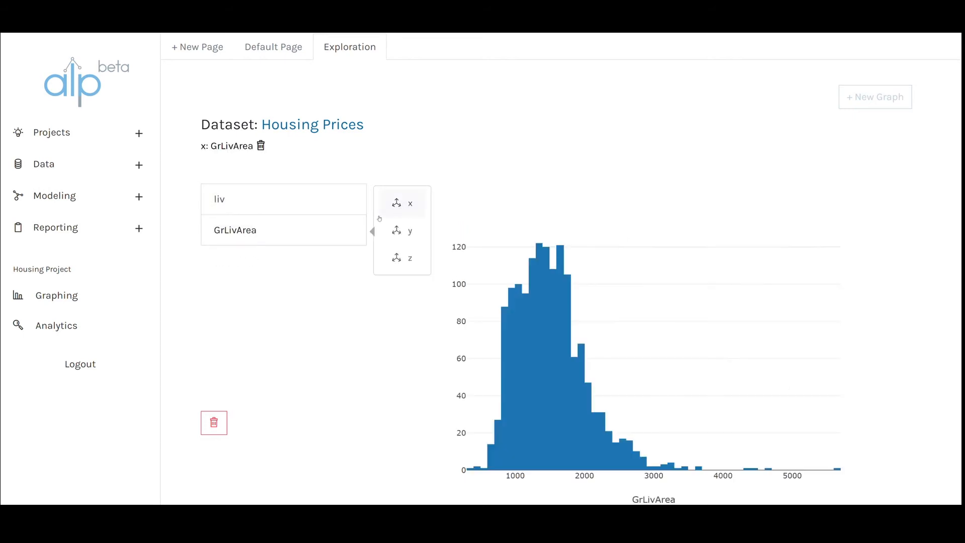
# - Find the SalePrice column and assign it to the y axis of the GrLivArea graph
pyautogui.click(349, 199)
pyautogui.write('sale')
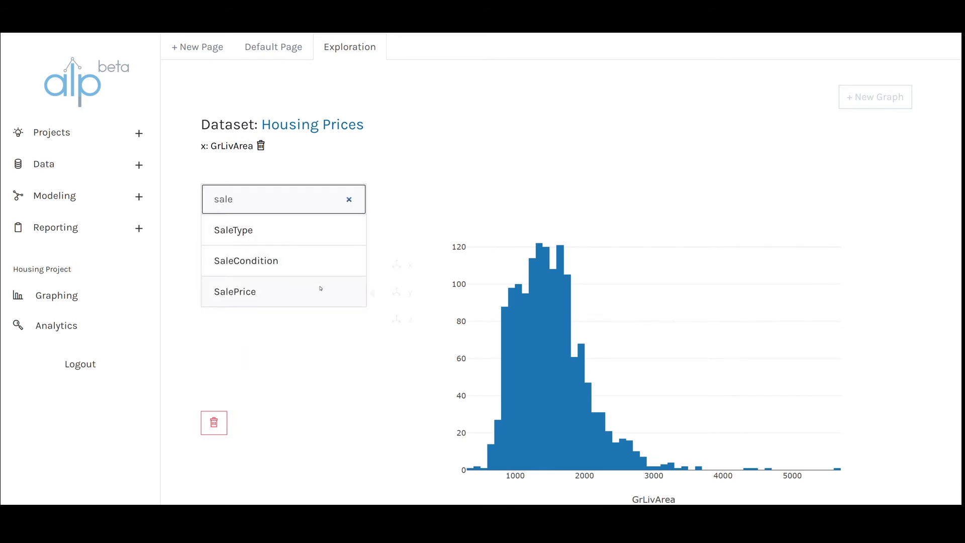
pyautogui.click(399, 292)
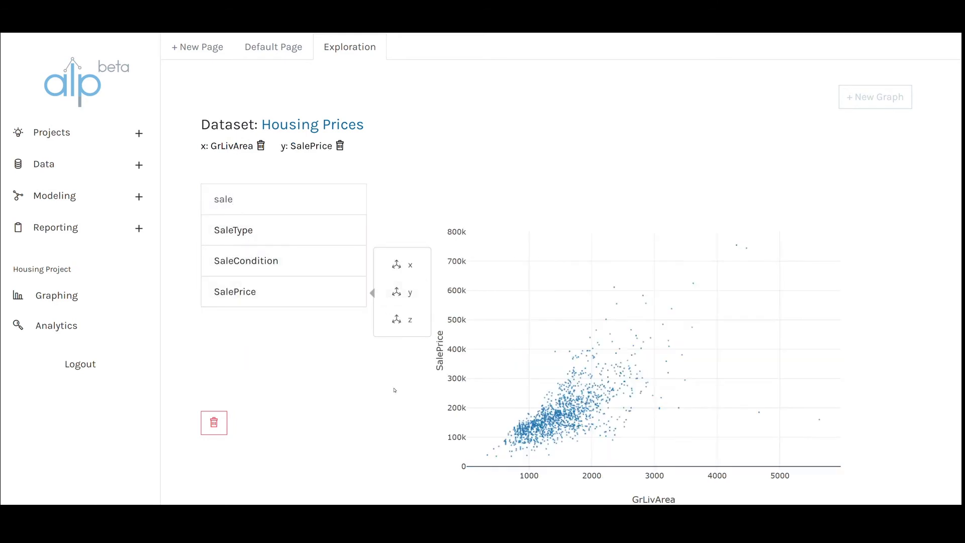
pyautogui.scroll(-2, 394, 390)
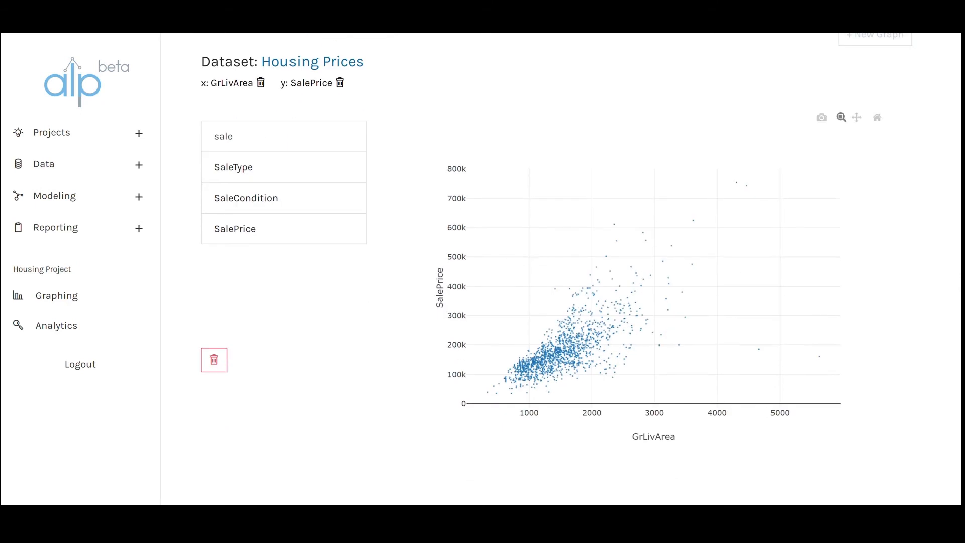
pyautogui.scroll(2, 420, 361)
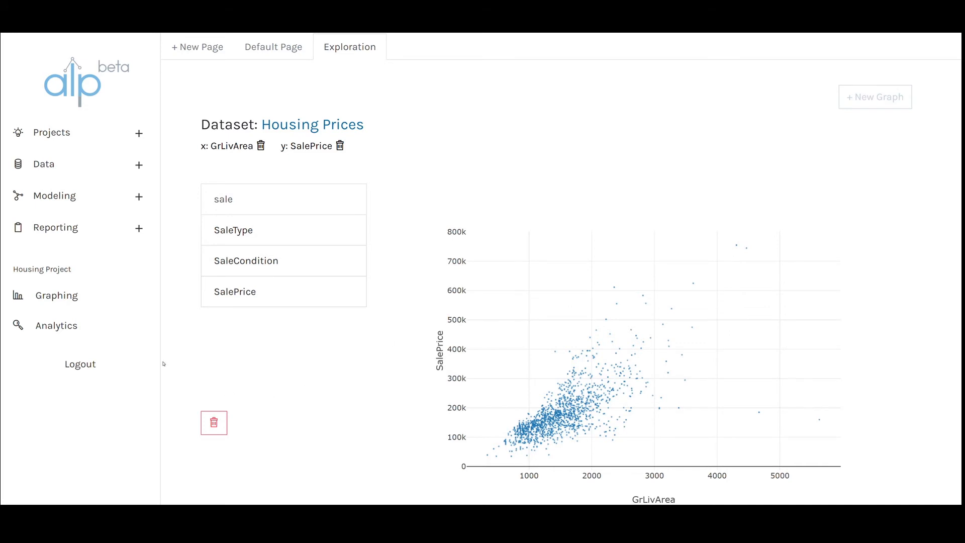
# - Create a new analytics item on the Exploration page using the Housing Prices dataset
pyautogui.click(146, 336)
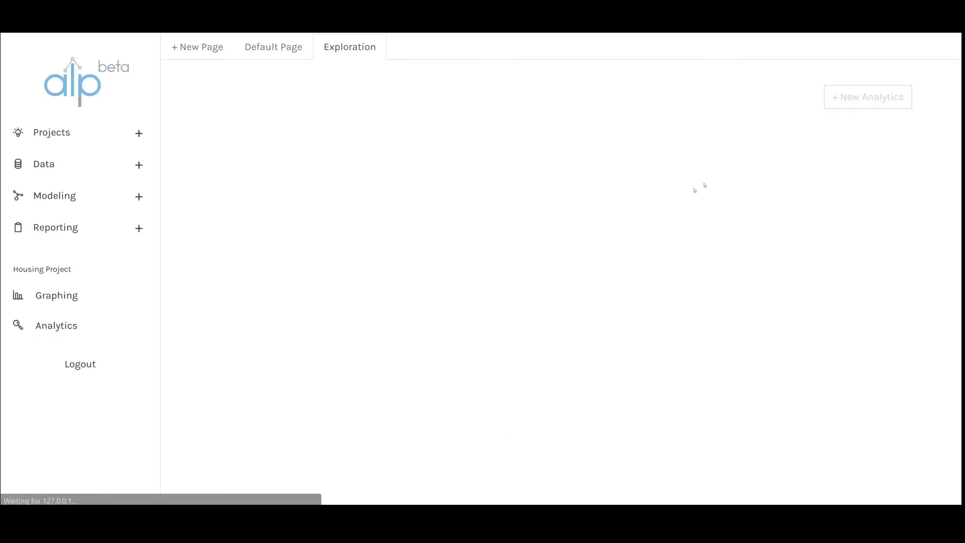
pyautogui.click(864, 98)
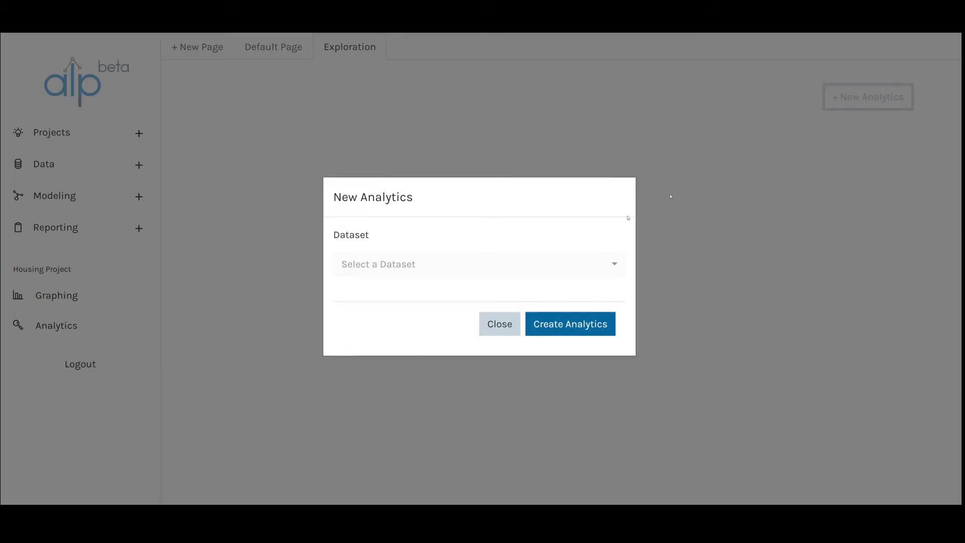
pyautogui.click(551, 269)
pyautogui.click(508, 343)
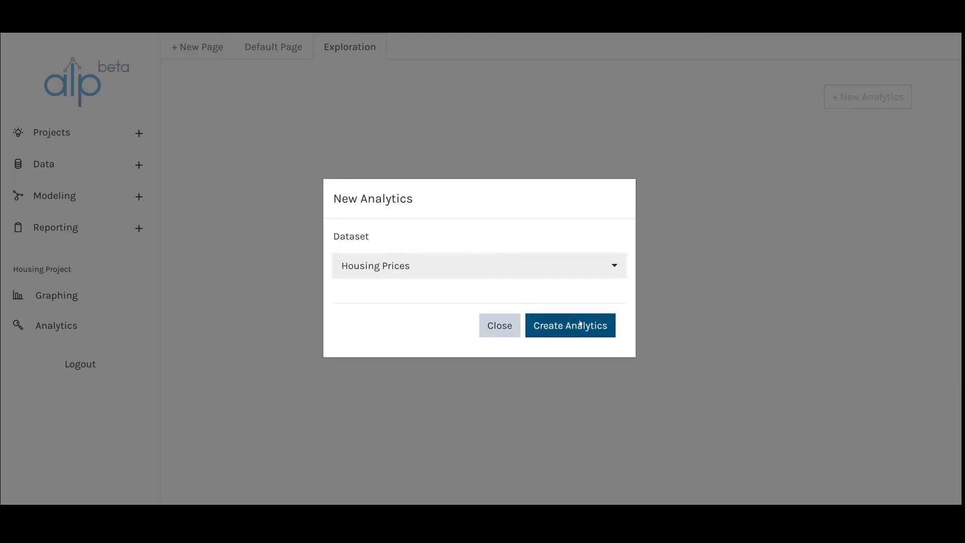
pyautogui.click(581, 324)
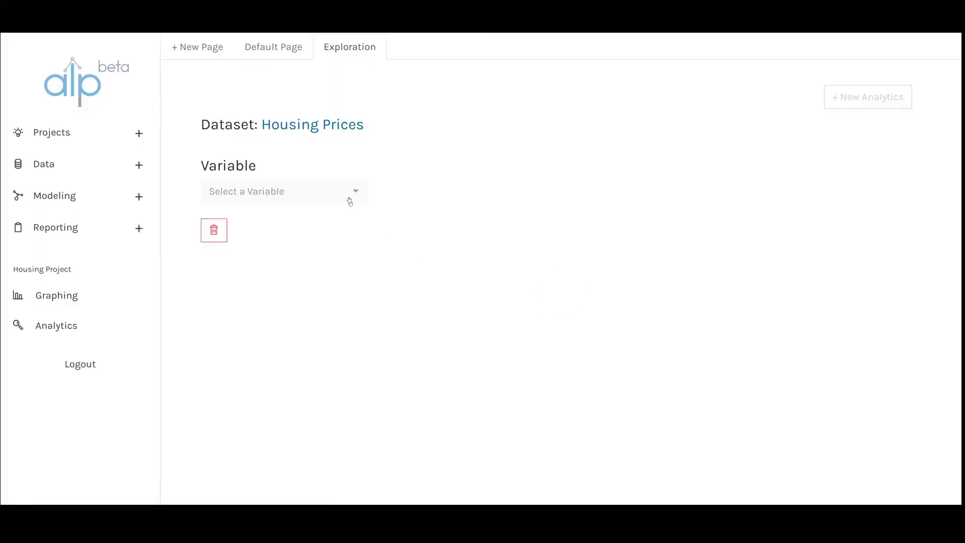
# - Set the analytics variable to SalePrice
pyautogui.click(350, 199)
pyautogui.write('sal')
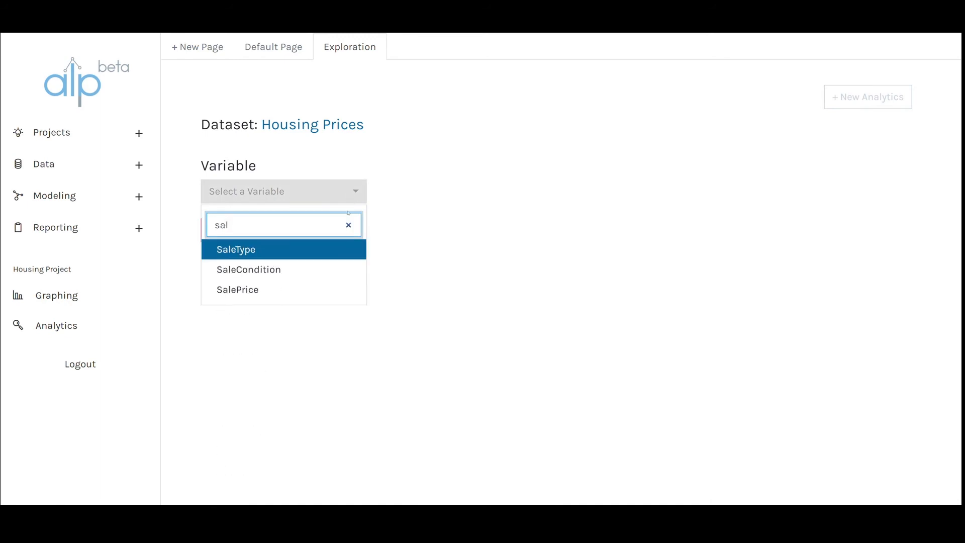
pyautogui.click(324, 290)
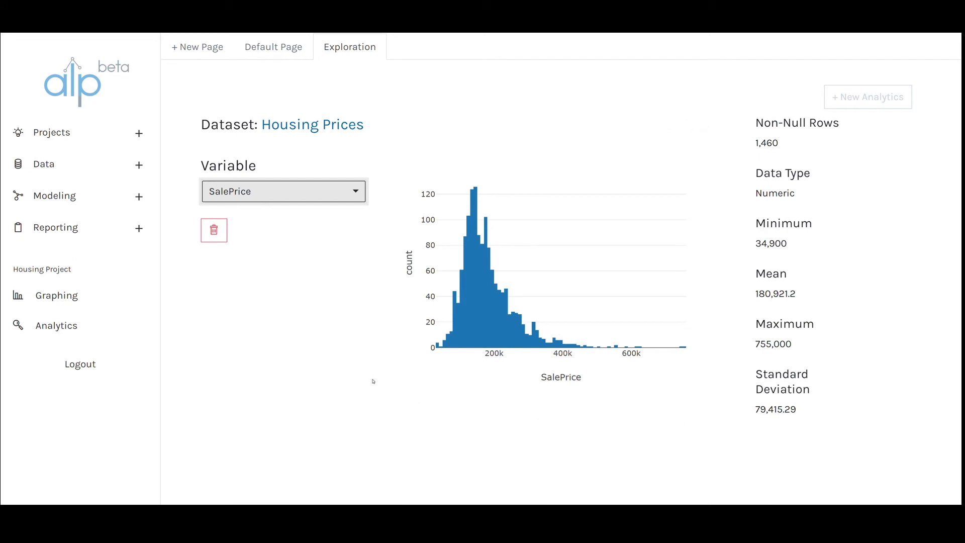
# - Create a report named Housing Exploration from Housing Project's Exploration page and look through its graphs and statistics
pyautogui.click(139, 229)
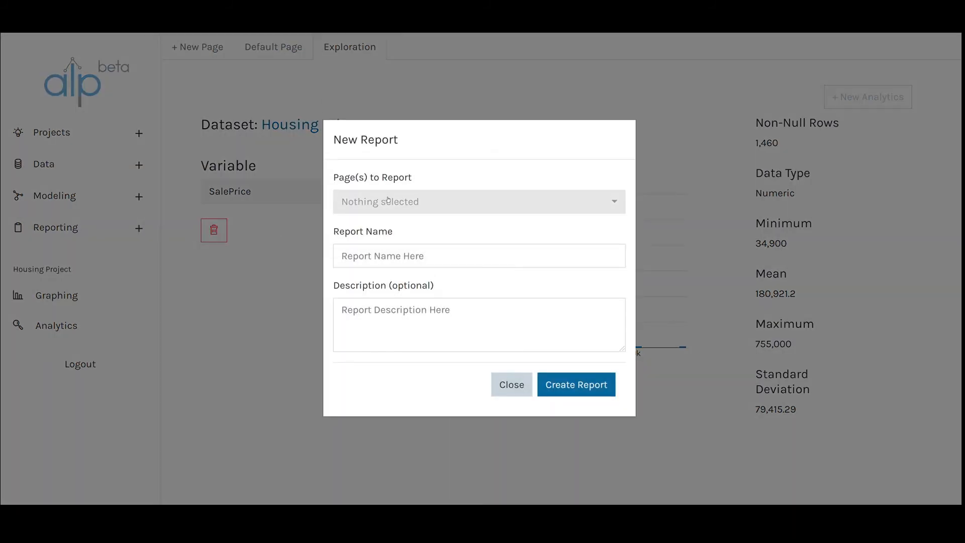
pyautogui.click(392, 202)
pyautogui.click(439, 302)
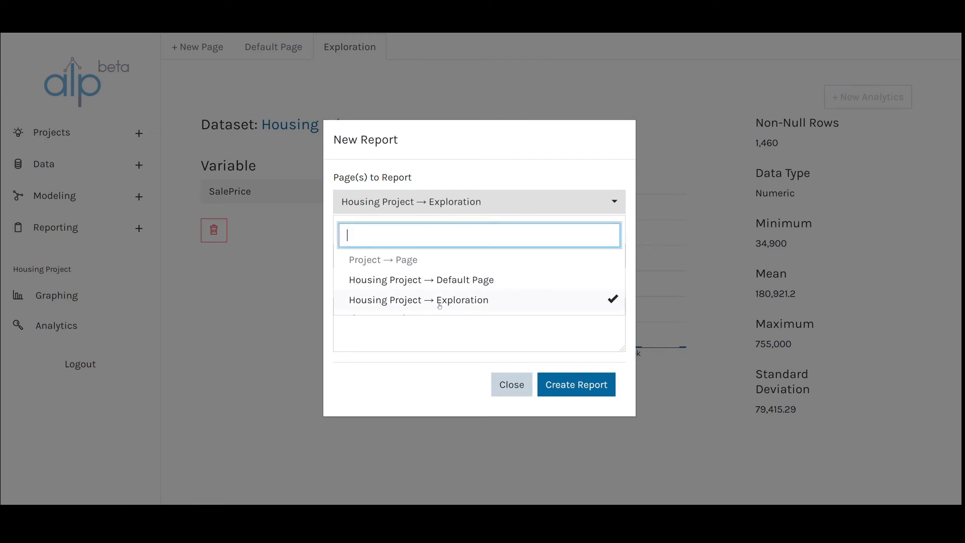
pyautogui.click(451, 207)
pyautogui.click(432, 256)
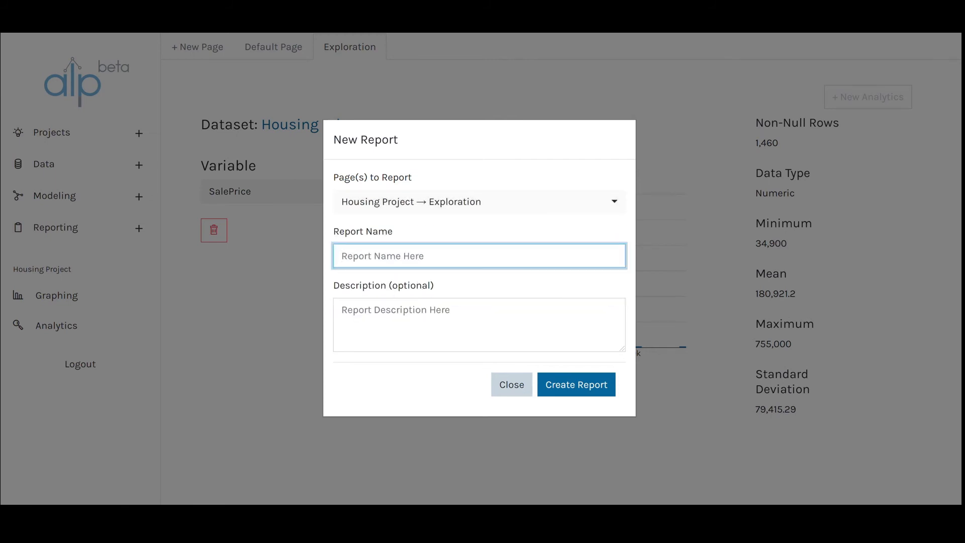
pyautogui.write('Housing Exploration')
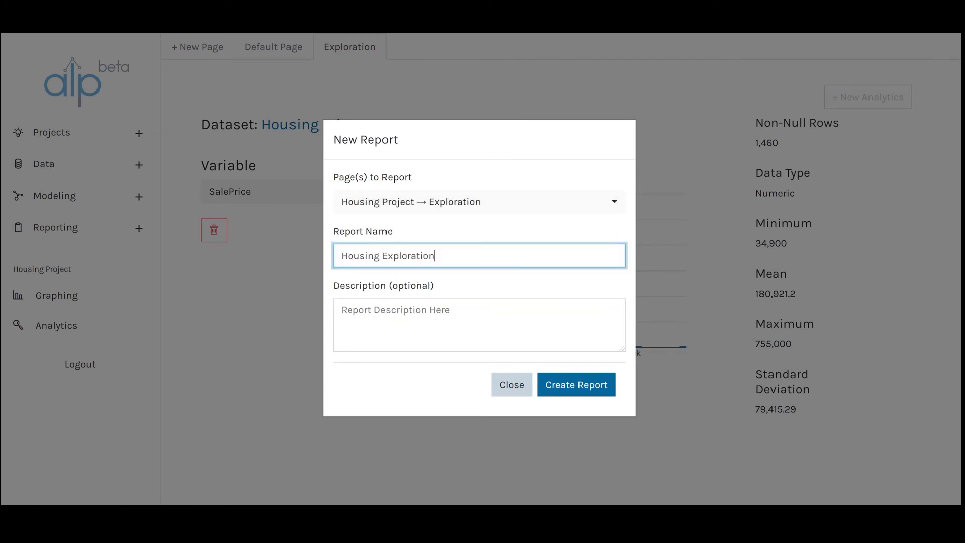
pyautogui.click(573, 380)
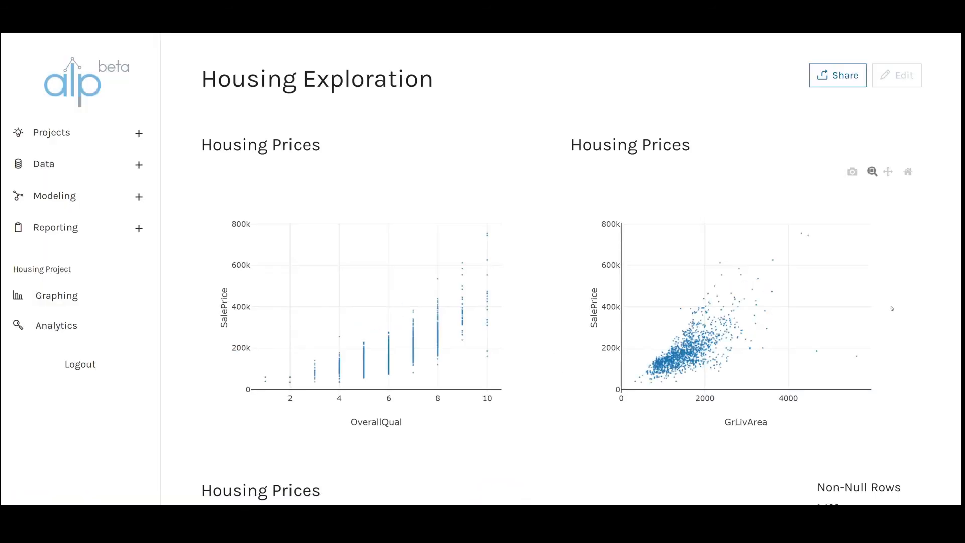
pyautogui.scroll(-6, 891, 308)
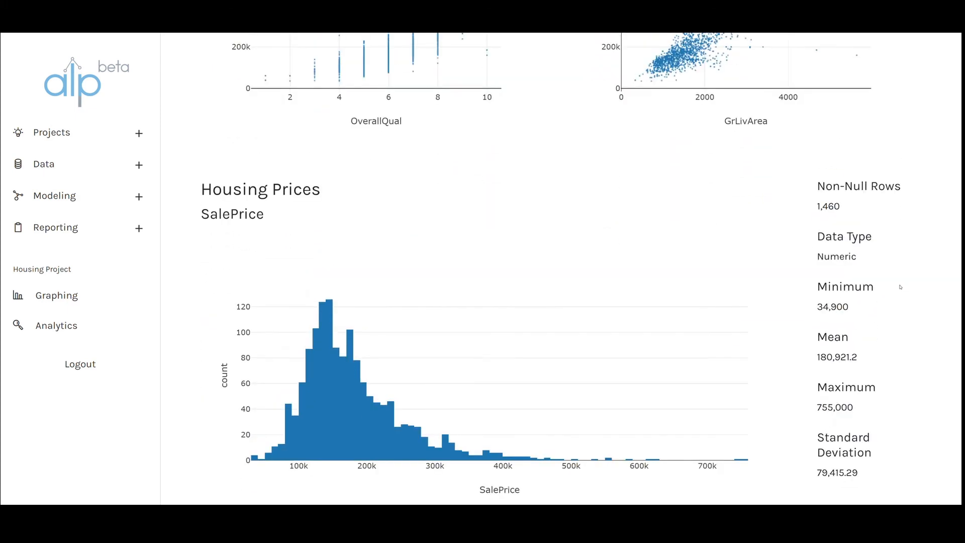
pyautogui.scroll(5, 901, 287)
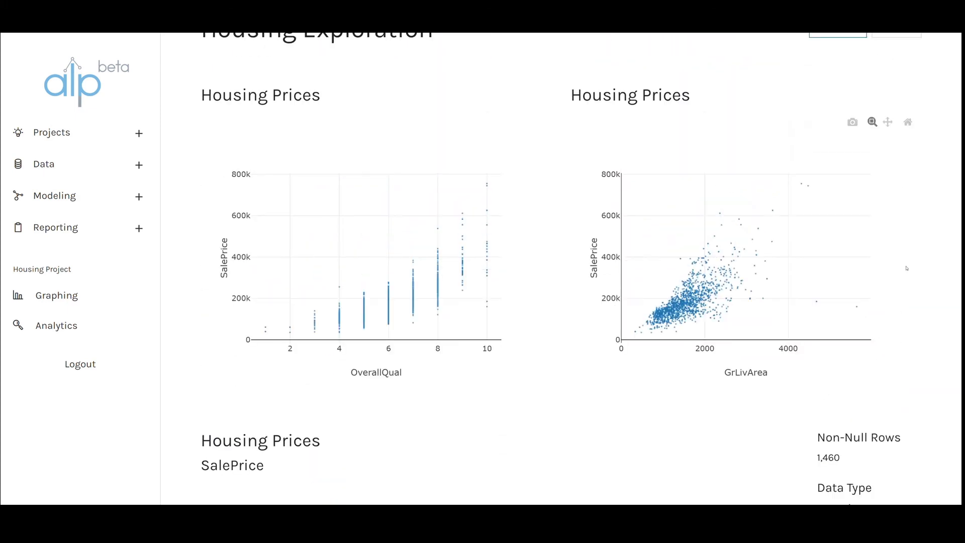
pyautogui.scroll(1, 903, 266)
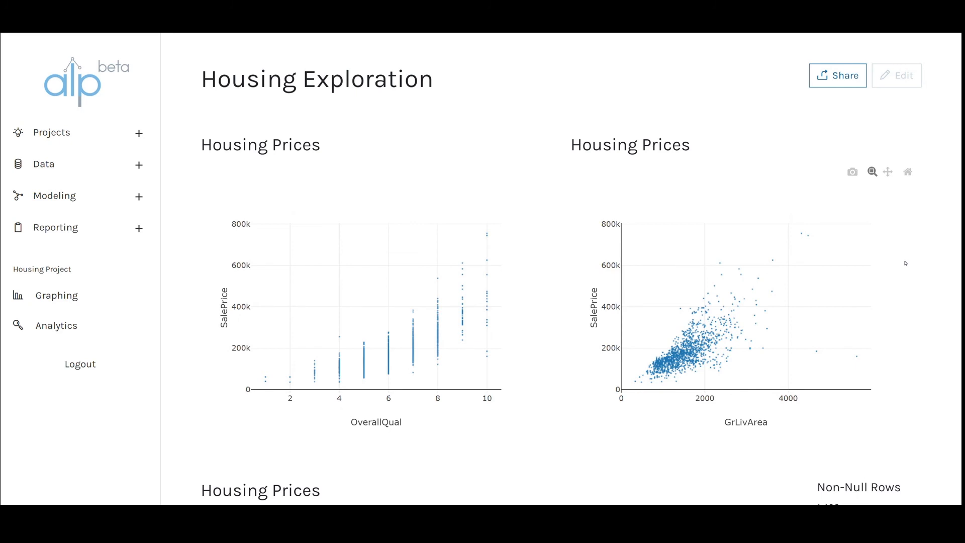
# - Create a team named Data Science Team from the account page and open the team's page
pyautogui.click(93, 90)
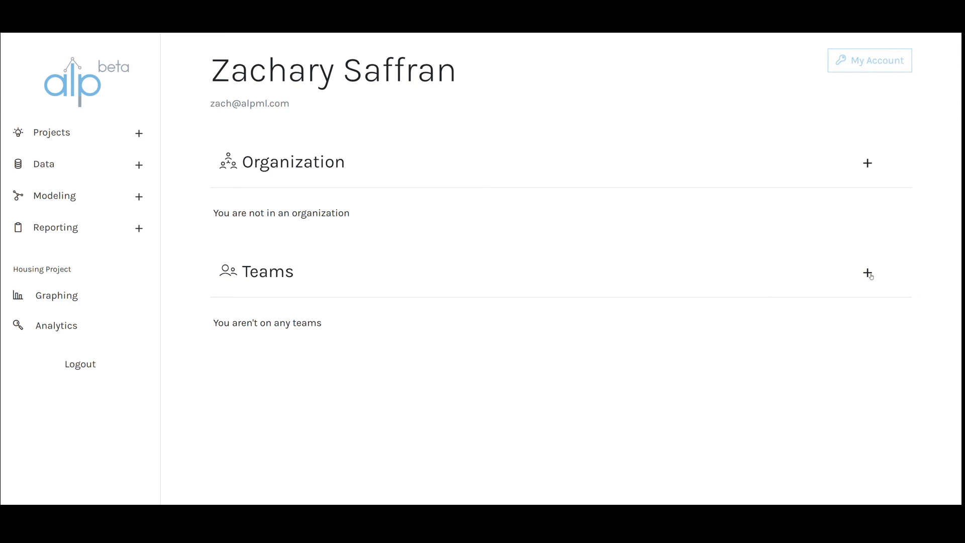
pyautogui.click(868, 273)
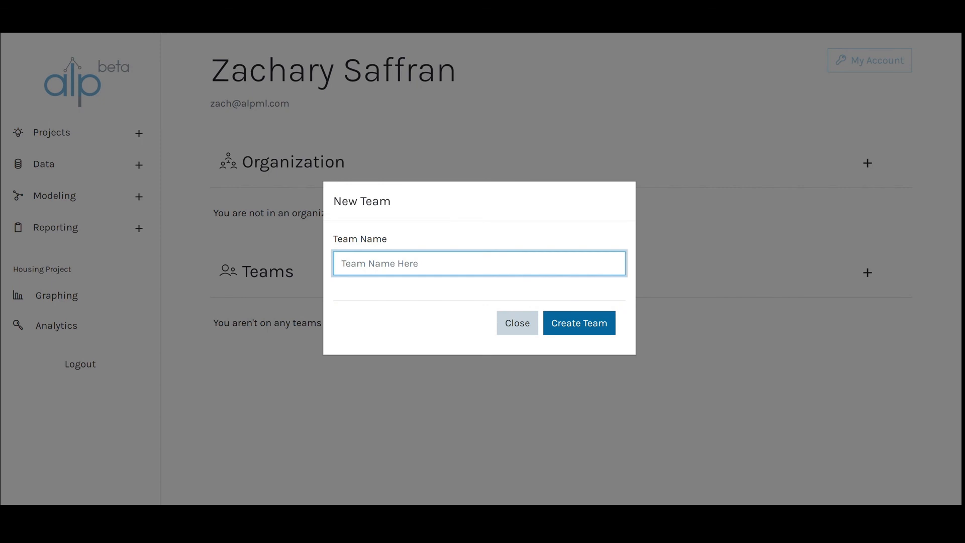
pyautogui.write('Data Science Team')
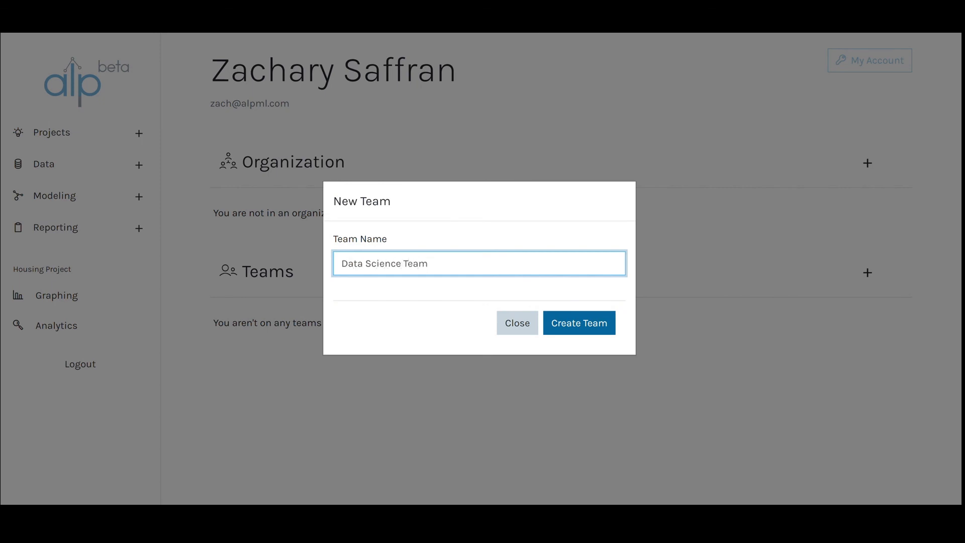
pyautogui.click(548, 324)
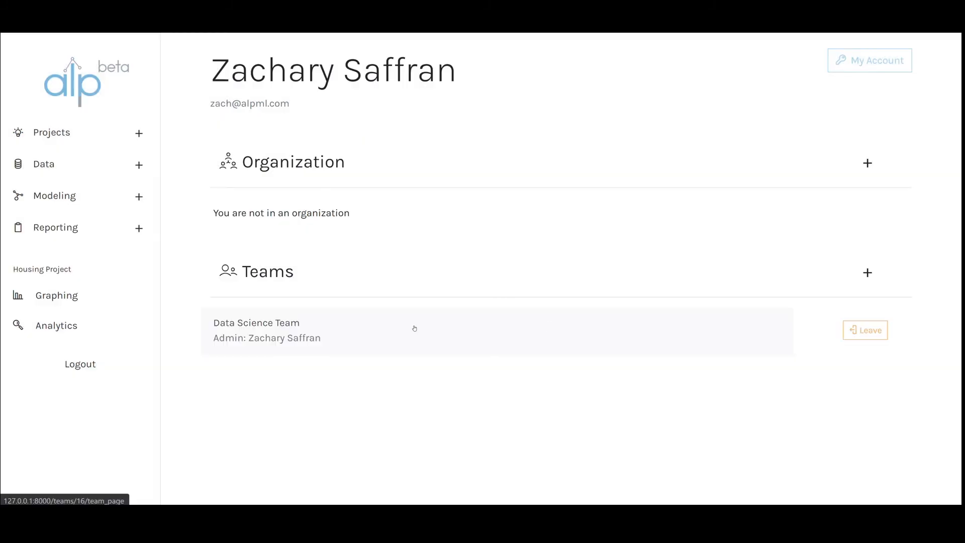
pyautogui.click(414, 328)
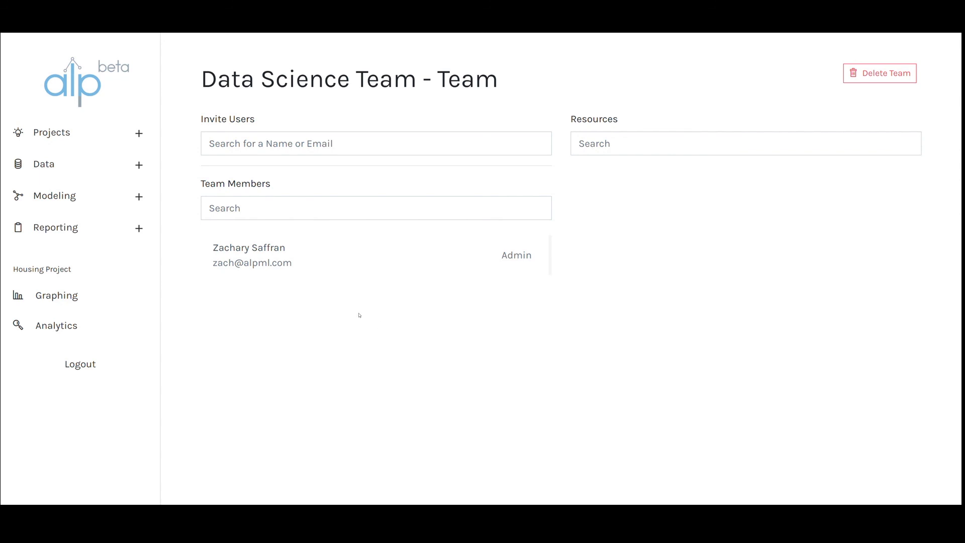
# - Open the Housing Exploration report and share it with the Data Science Team
pyautogui.click(87, 227)
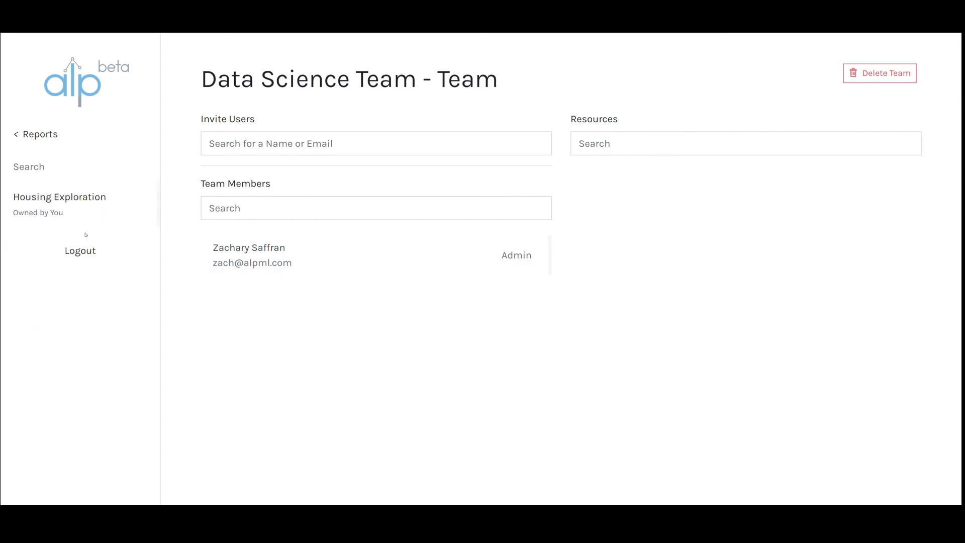
pyautogui.click(85, 220)
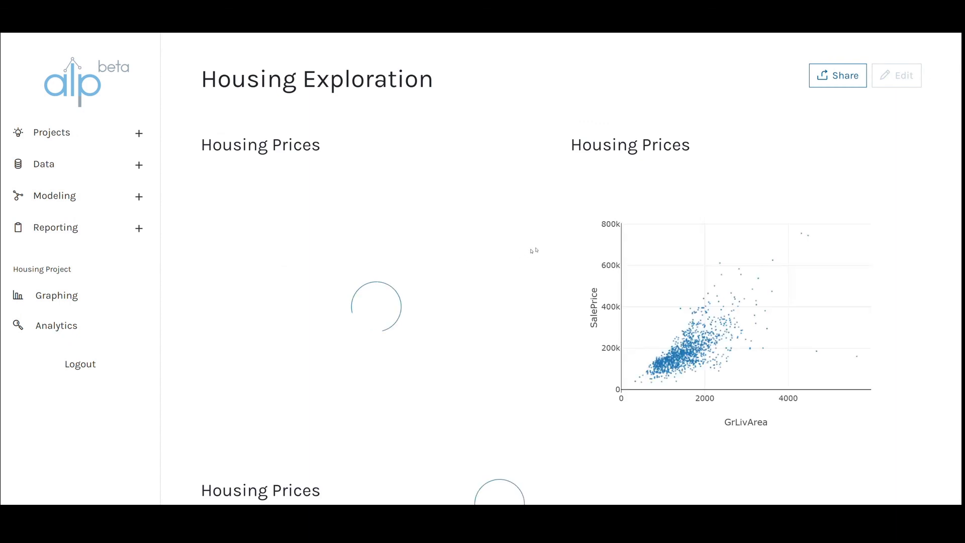
pyautogui.click(838, 76)
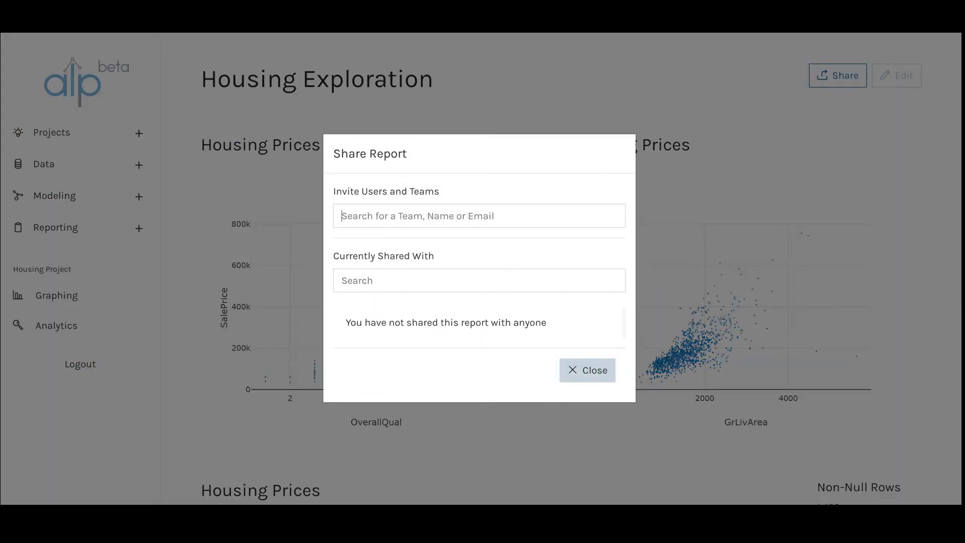
pyautogui.write('data')
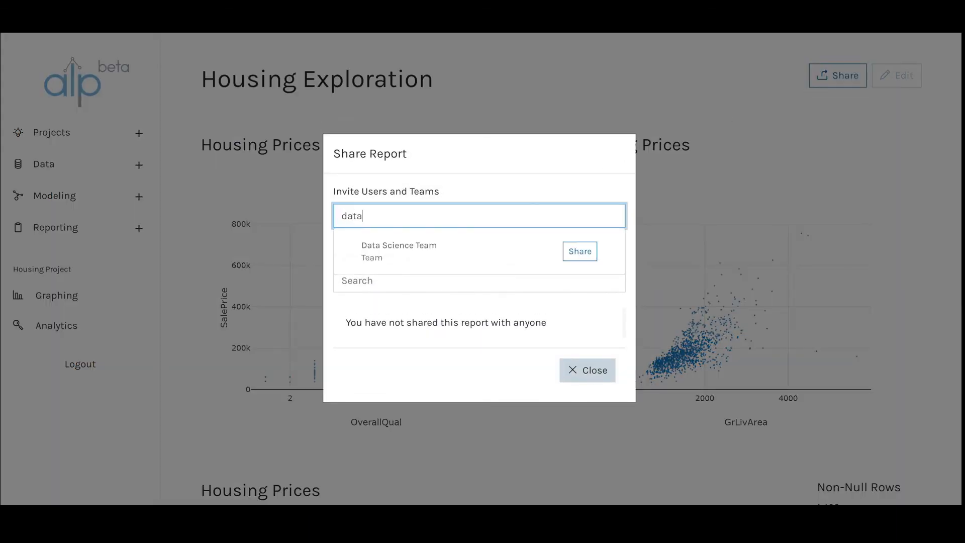
pyautogui.click(577, 253)
pyautogui.press('Escape')
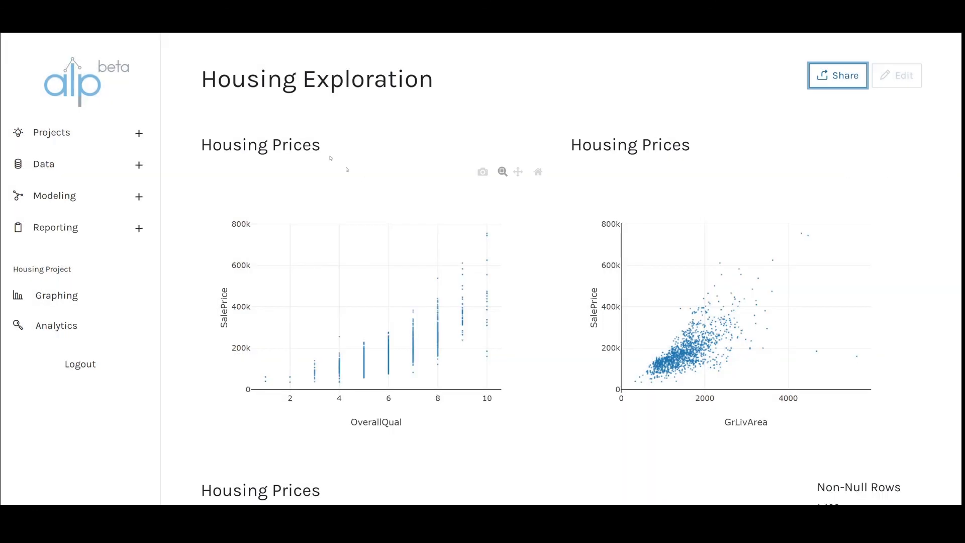
# - Open the Housing Exploration report from the Data Science Team's resources and look through its graphs and statistics
pyautogui.click(93, 71)
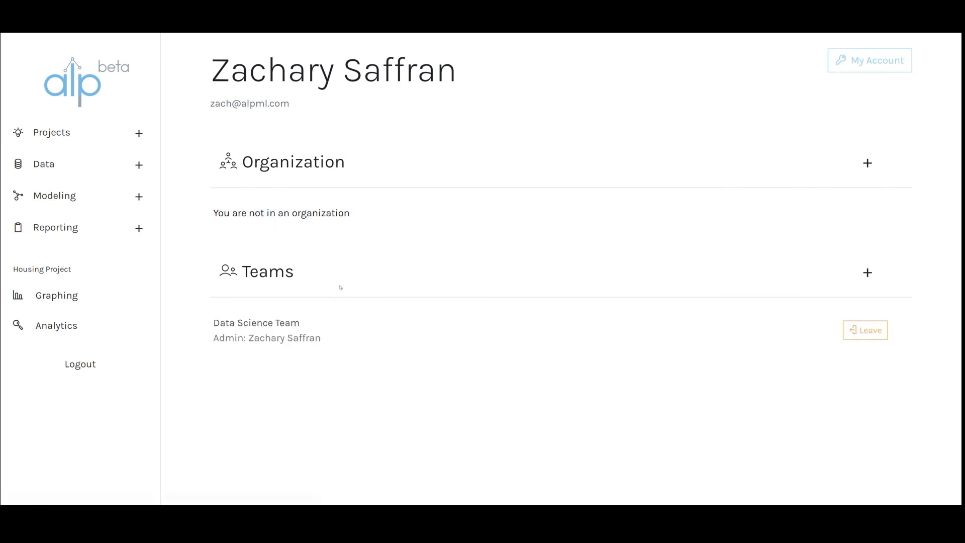
pyautogui.click(365, 332)
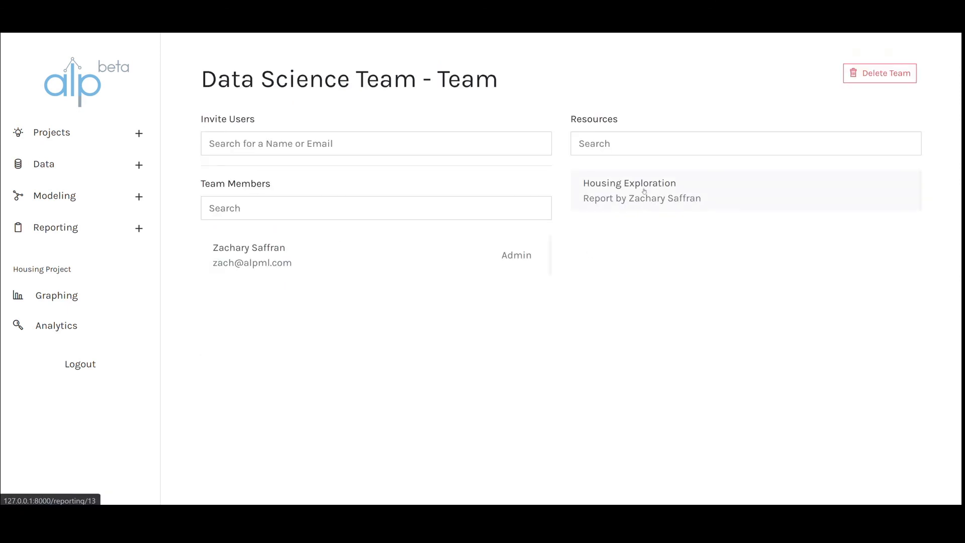
pyautogui.click(685, 213)
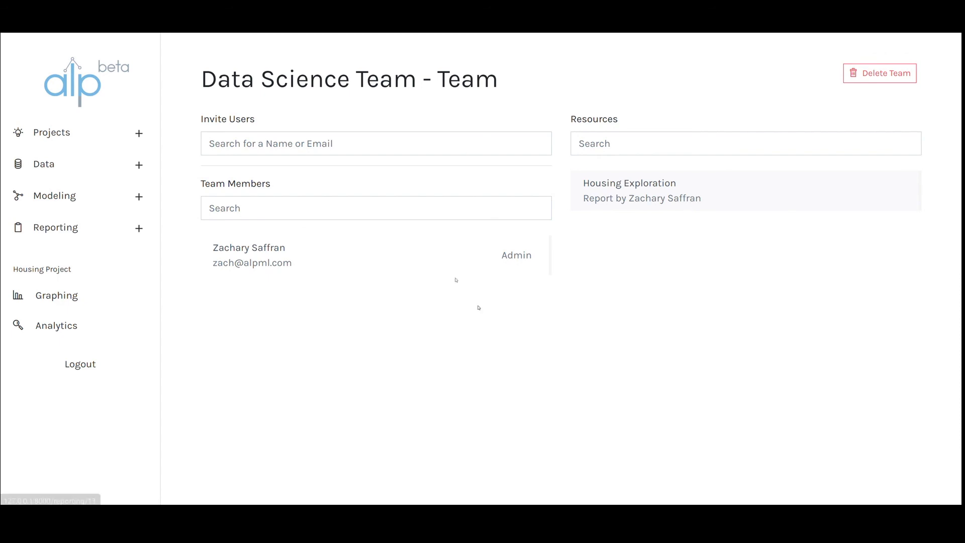
pyautogui.scroll(-5, 679, 235)
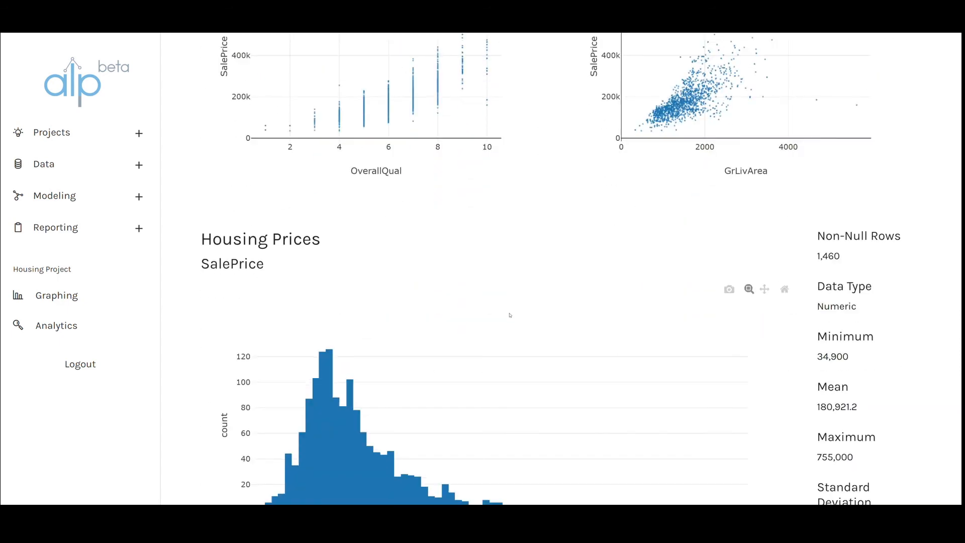
pyautogui.scroll(-2, 679, 234)
pyautogui.scroll(8, 679, 235)
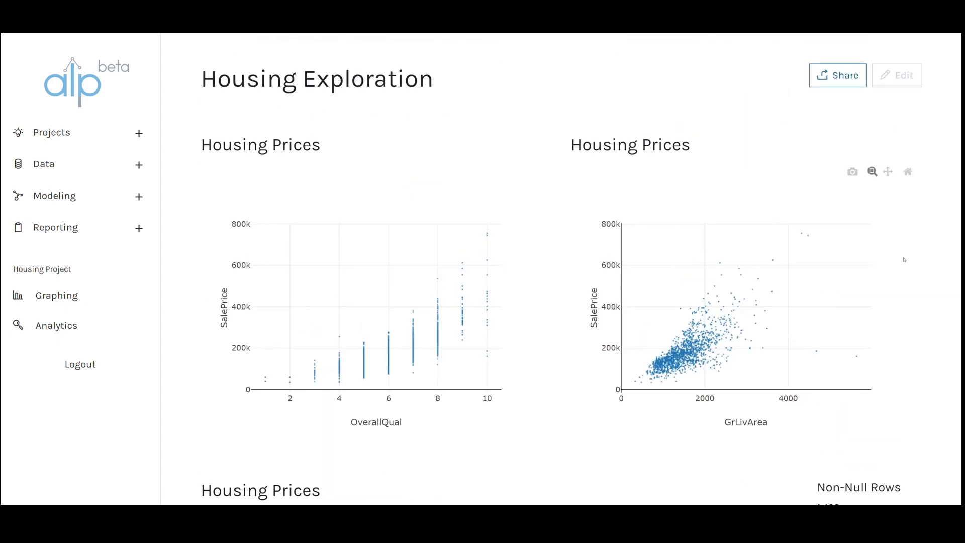
# - Return to the account page from the Housing Exploration report
pyautogui.moveTo(919, 325)
pyautogui.click(81, 102)
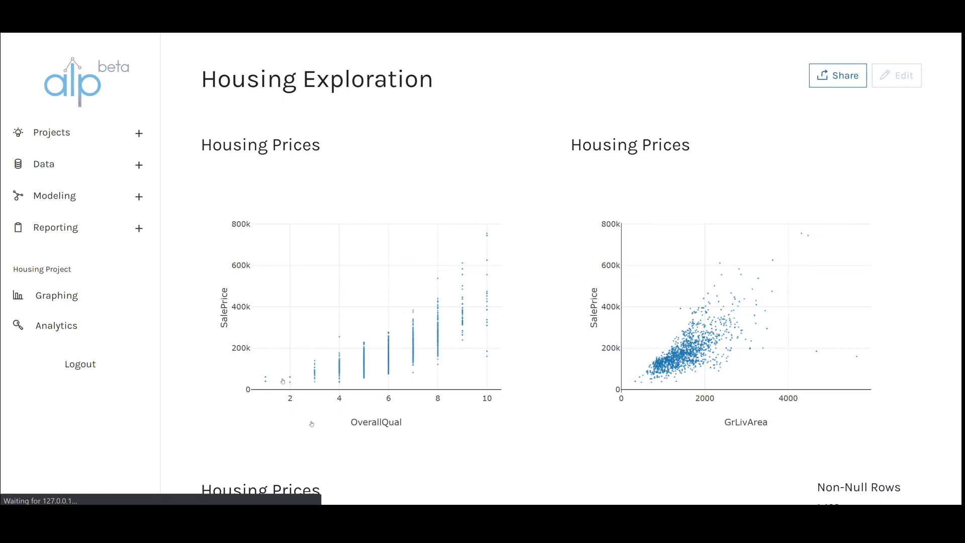